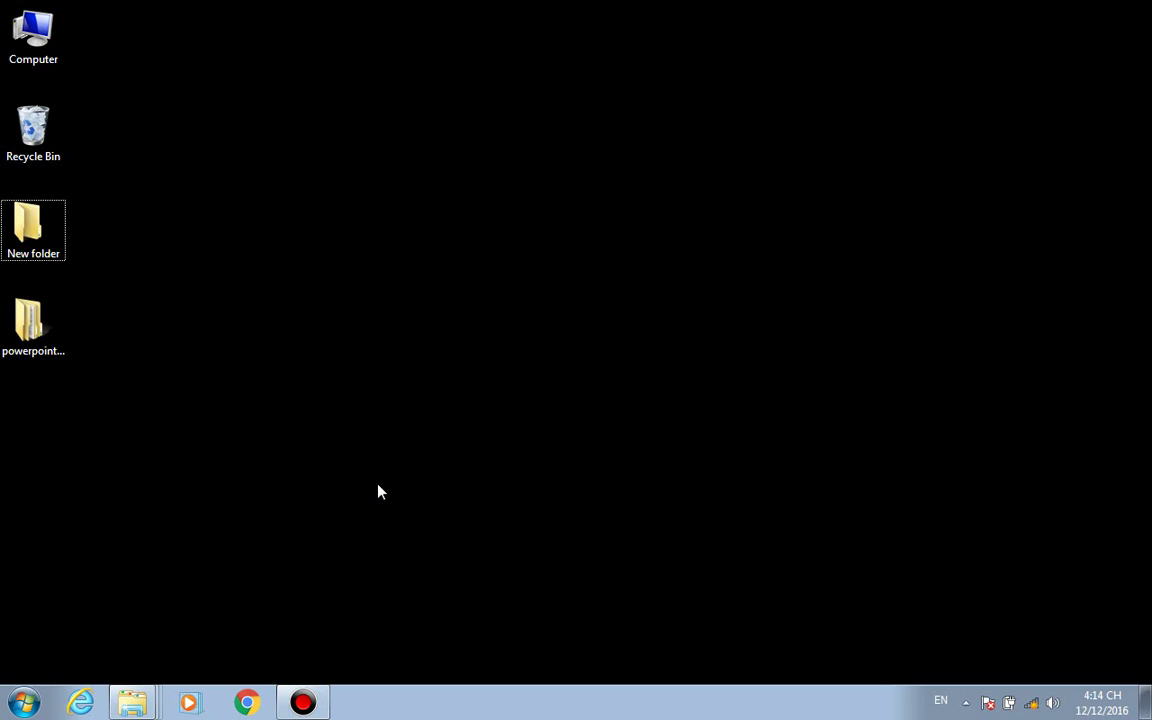
# Step: Launch PowerPoint 2010 by searching 'powerpnt' from the Start menu
pyautogui.click(24, 703)
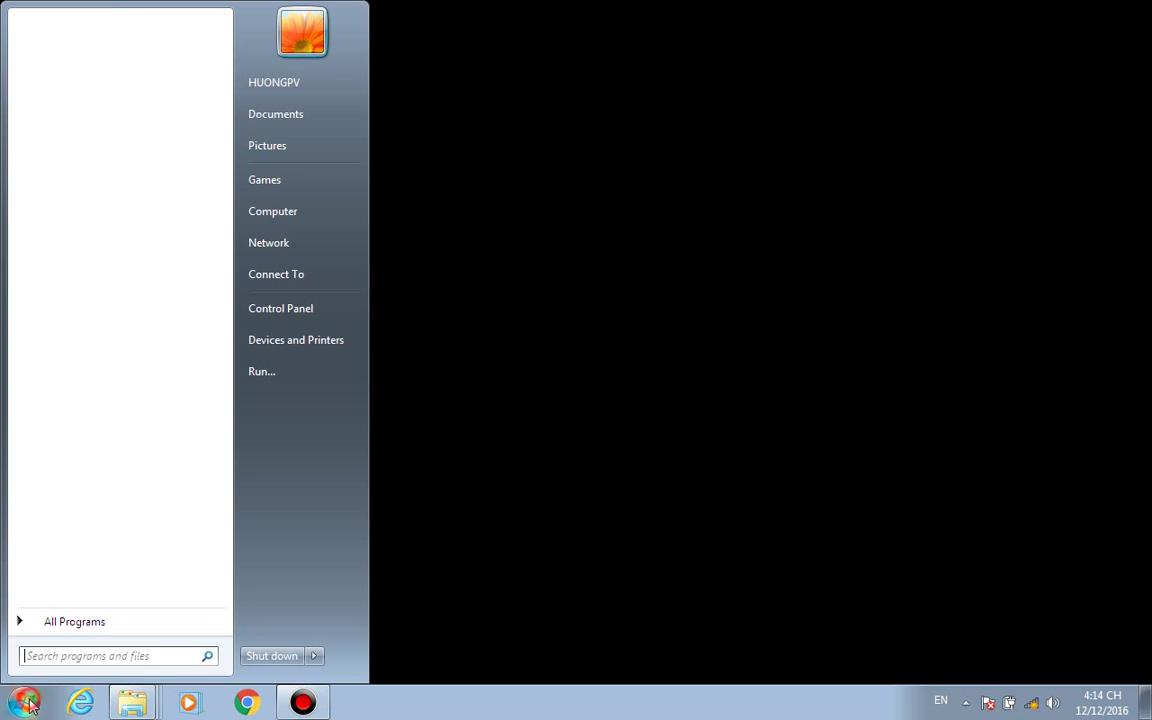
pyautogui.click(59, 658)
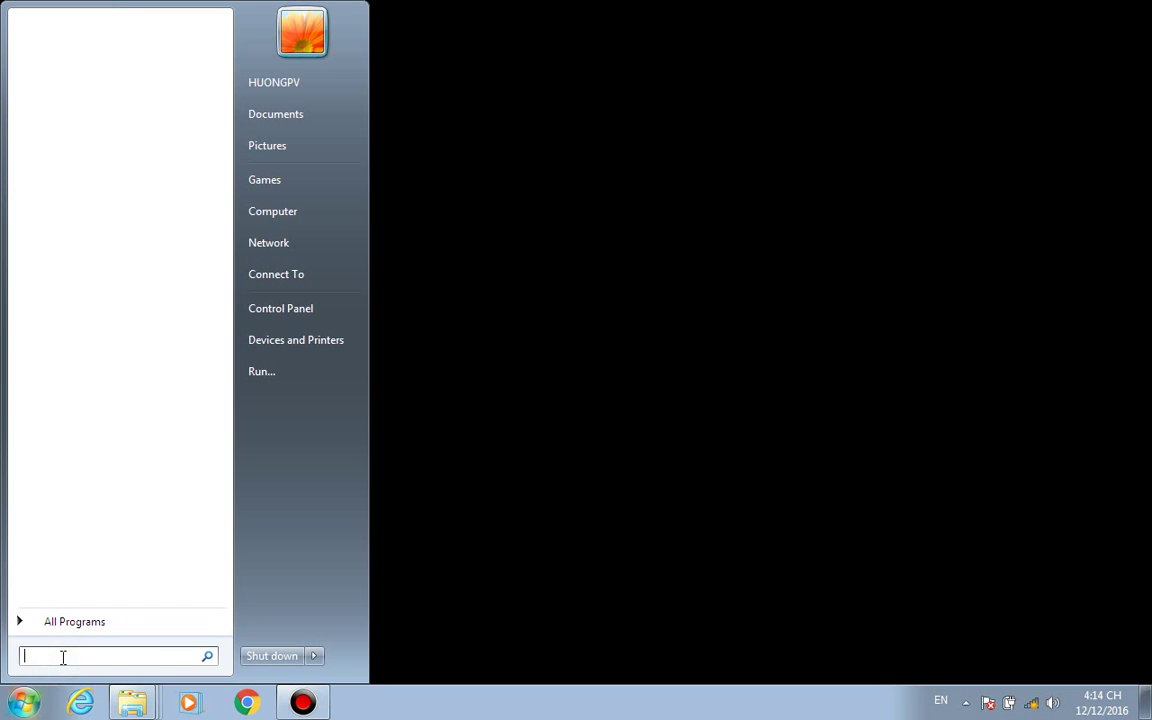
pyautogui.write('po')
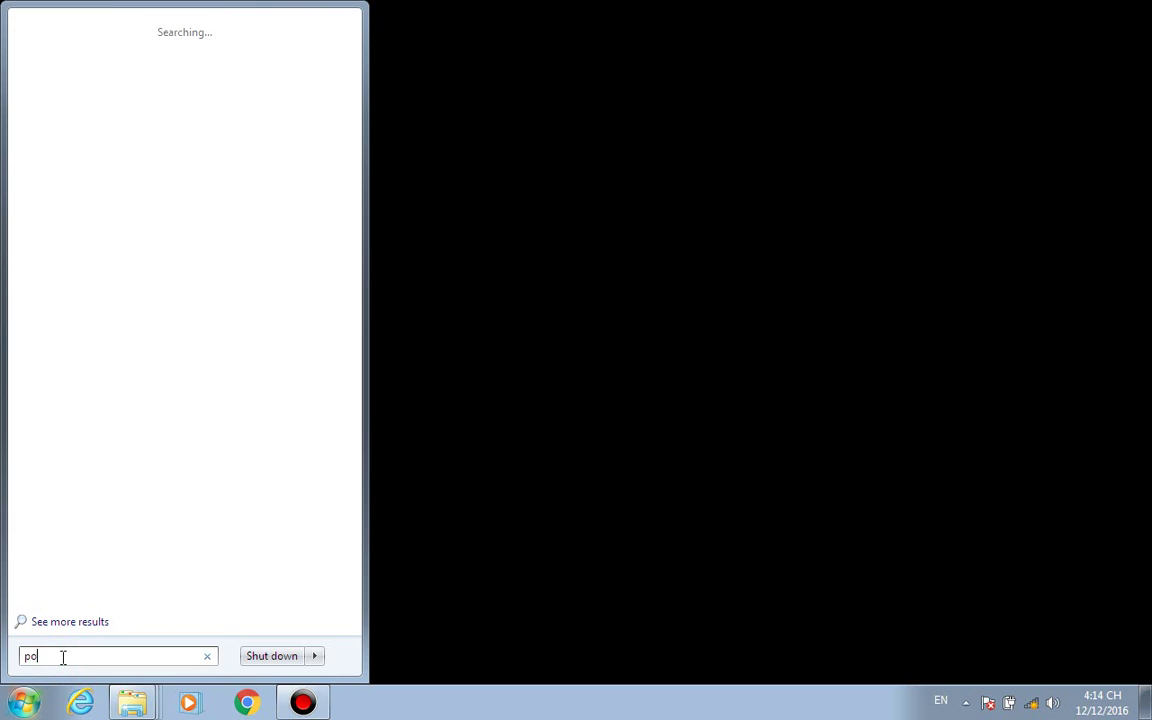
pyautogui.write('werpnt')
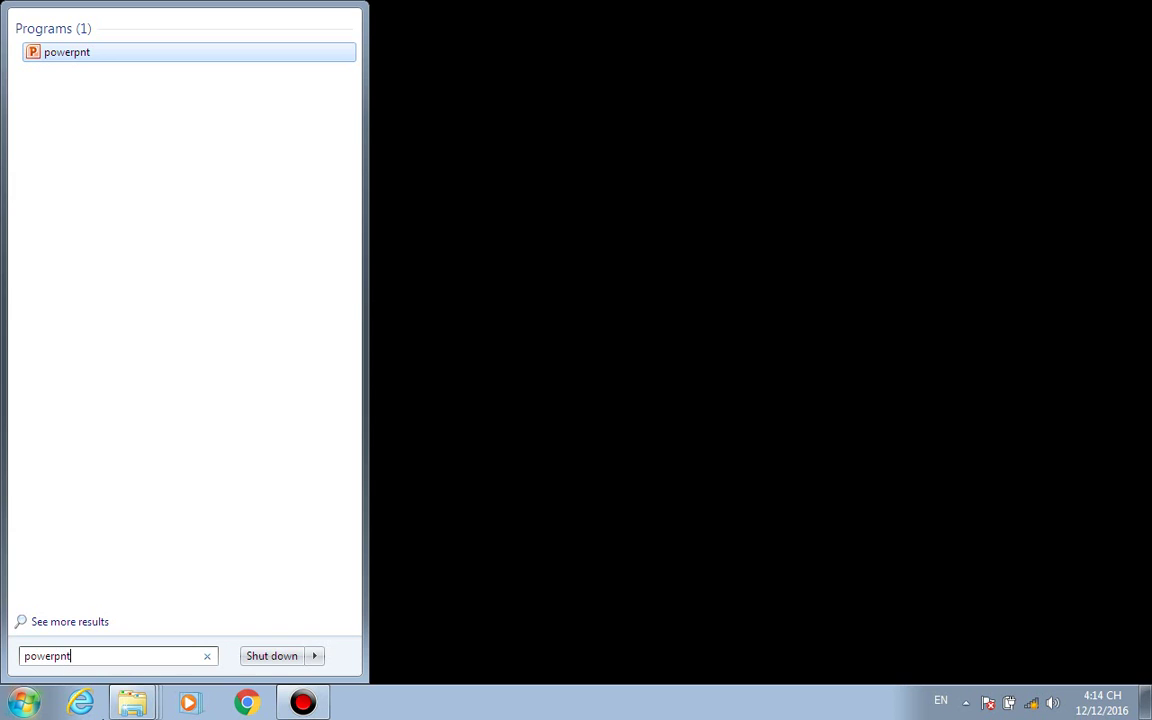
pyautogui.press('Return')
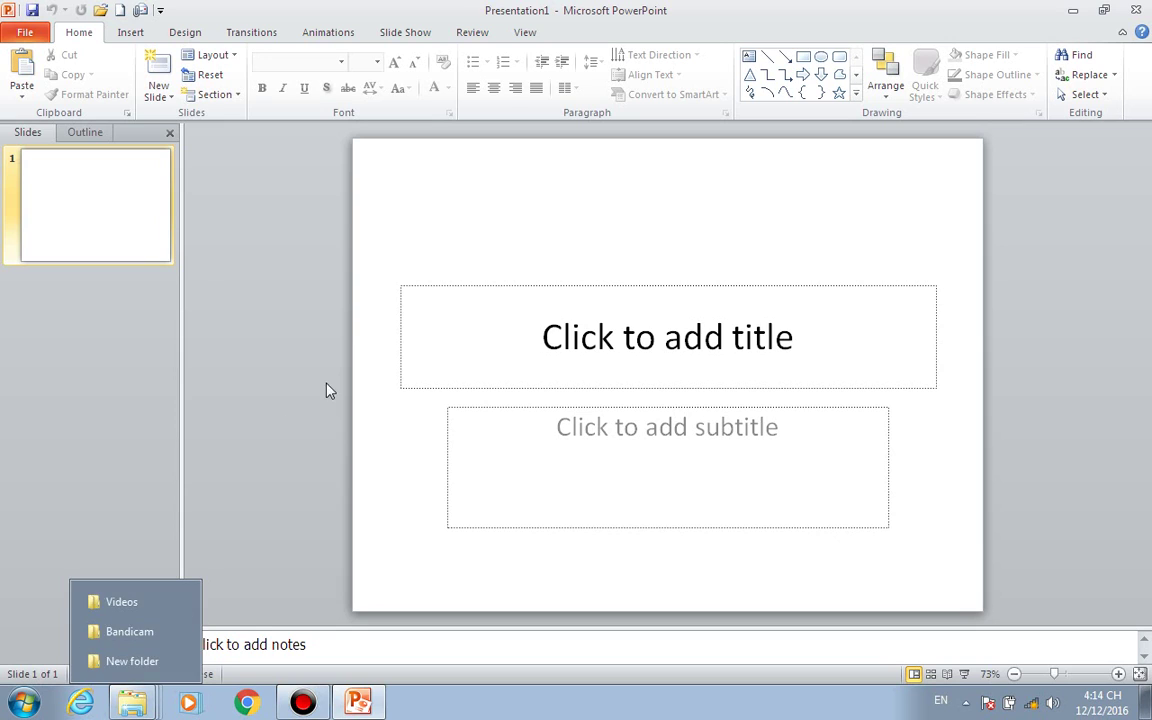
# Step: Enlarge the notes area beneath the title slide and place the cursor in it
pyautogui.click(384, 180)
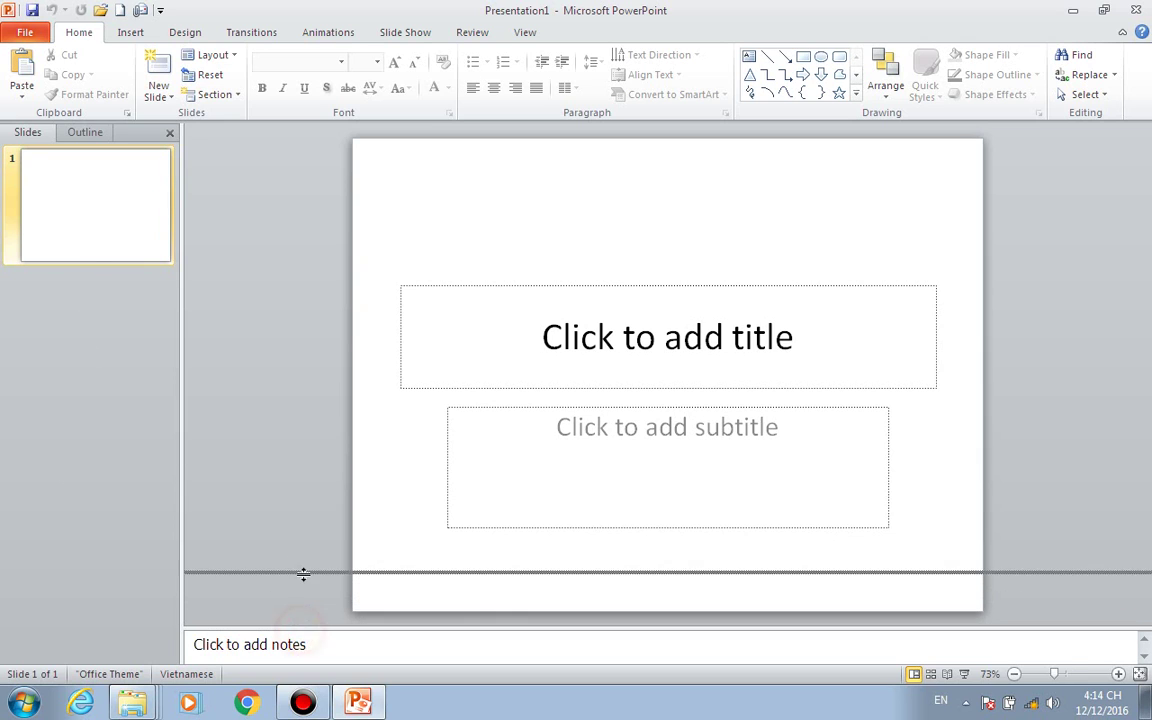
pyautogui.moveTo(300, 630); pyautogui.dragTo(303, 574)
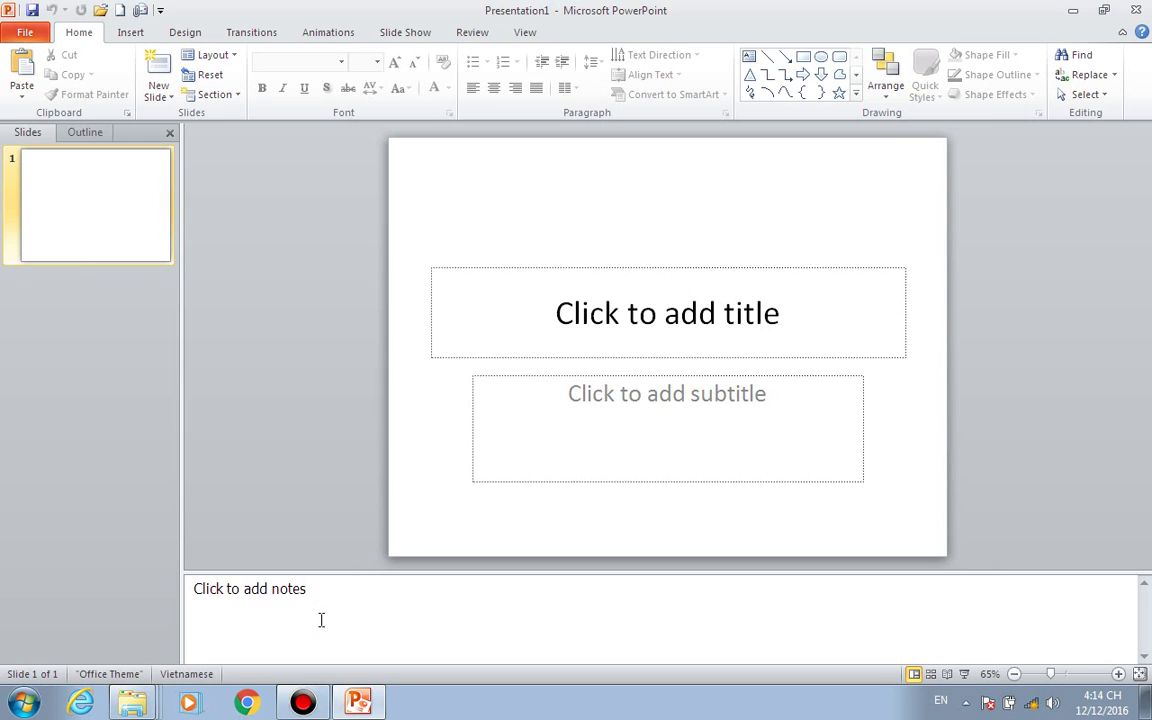
pyautogui.click(321, 620)
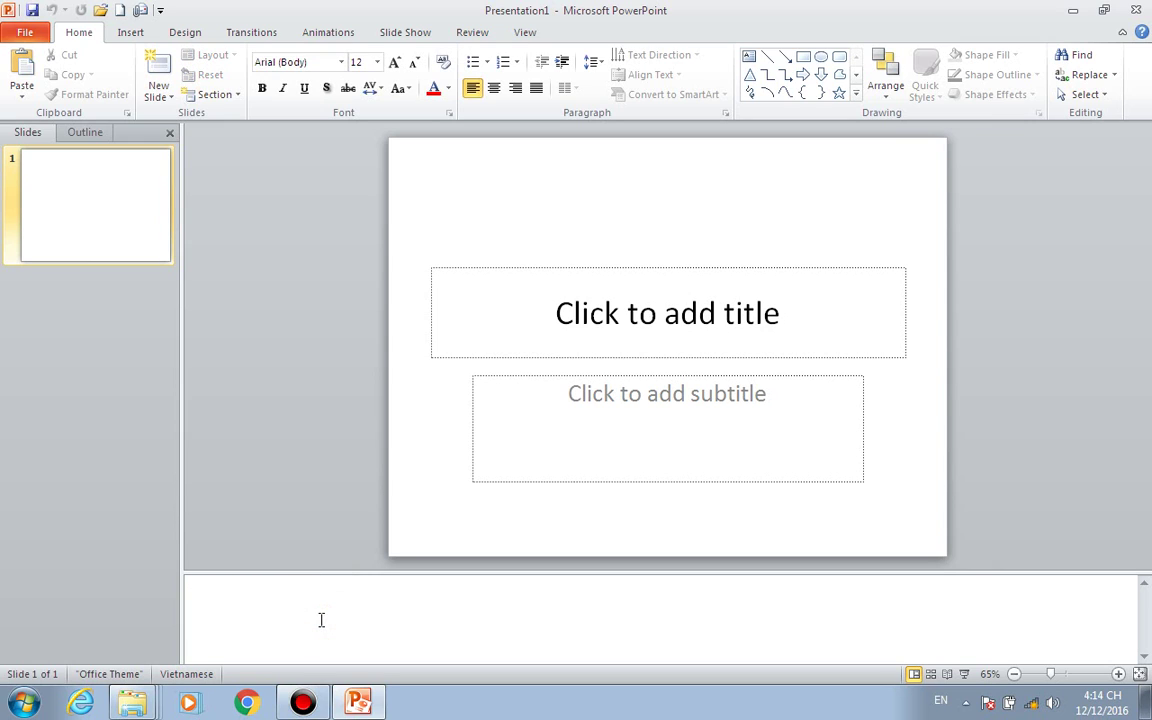
pyautogui.click(321, 620)
# Step: Zoom in on the slide four steps, then zoom back out three steps
pyautogui.click(1119, 677)
pyautogui.click(1119, 677)
pyautogui.click(1119, 677)
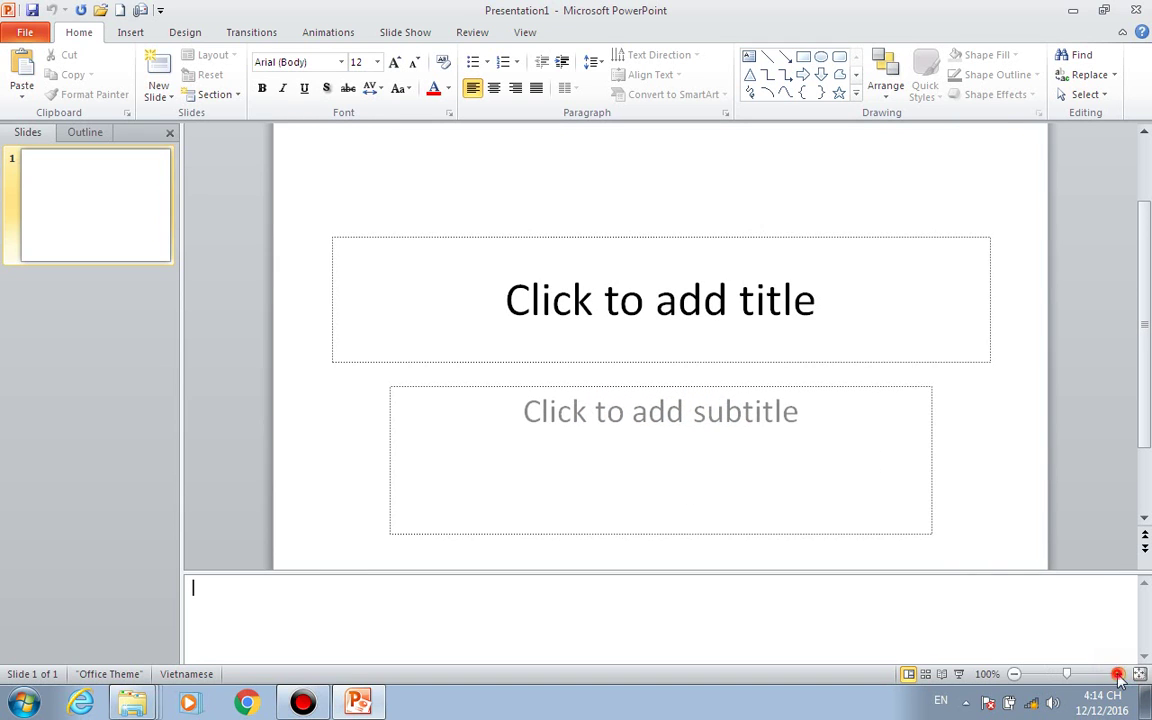
pyautogui.click(1119, 677)
pyautogui.click(1119, 677)
pyautogui.click(1013, 677)
pyautogui.click(1013, 677)
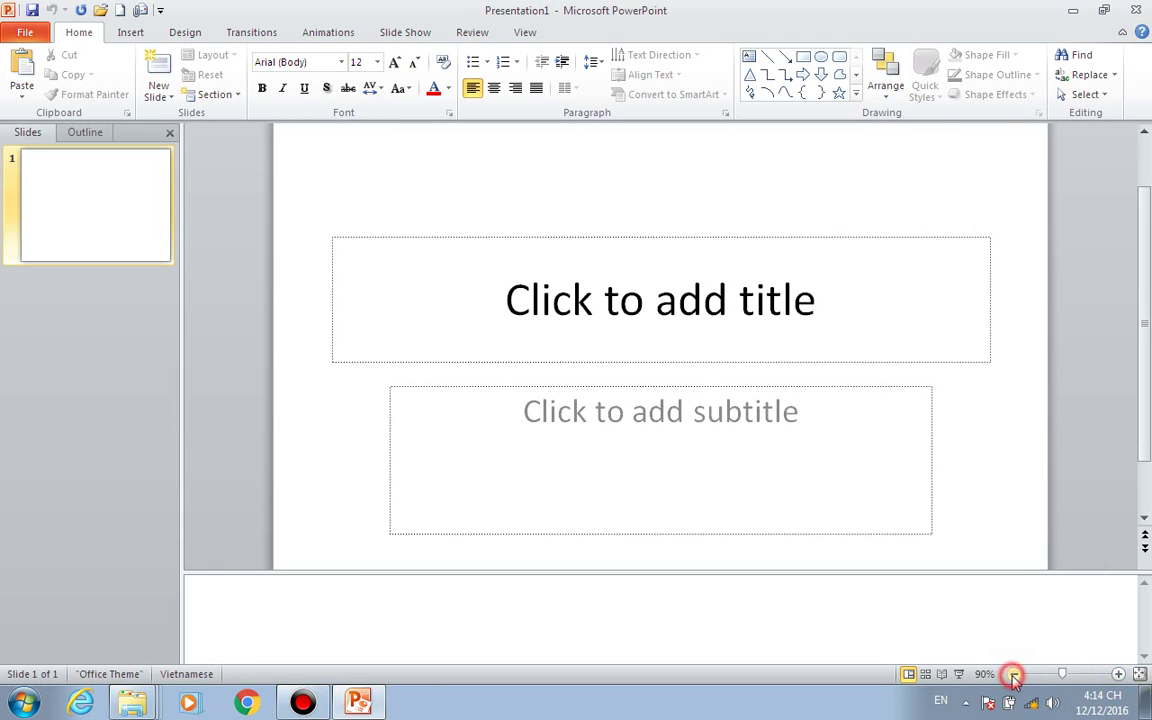
pyautogui.click(1013, 677)
pyautogui.click(1013, 677)
pyautogui.click(1013, 677)
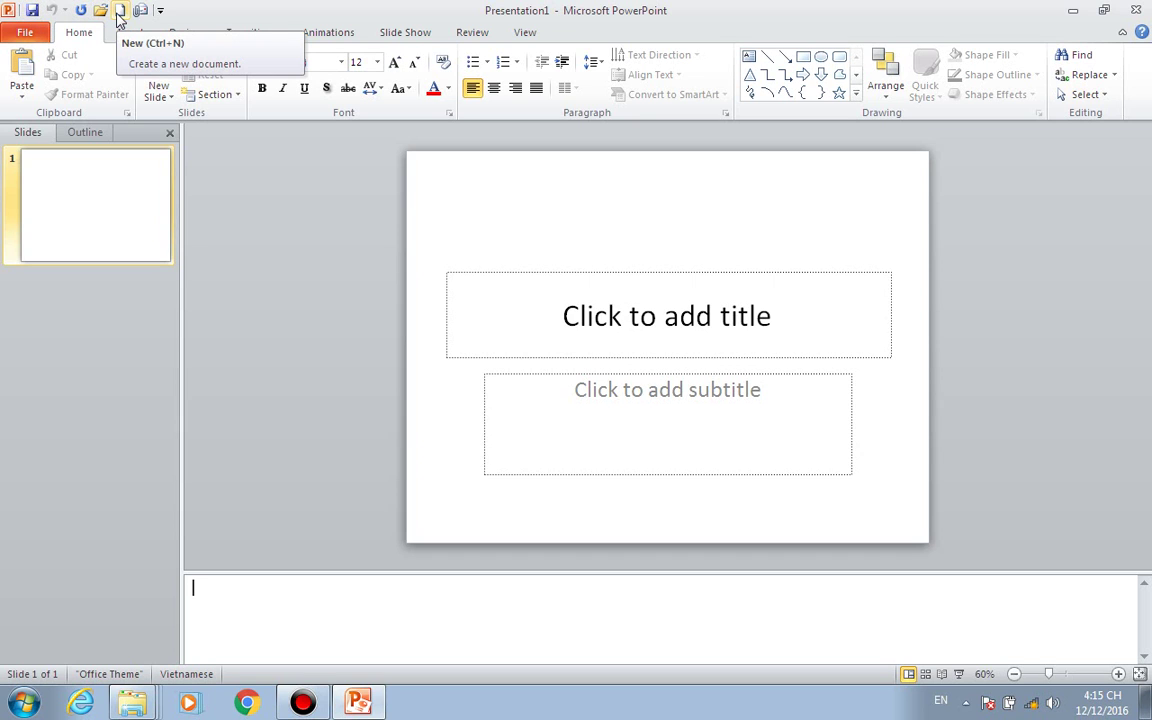
pyautogui.click(22, 32)
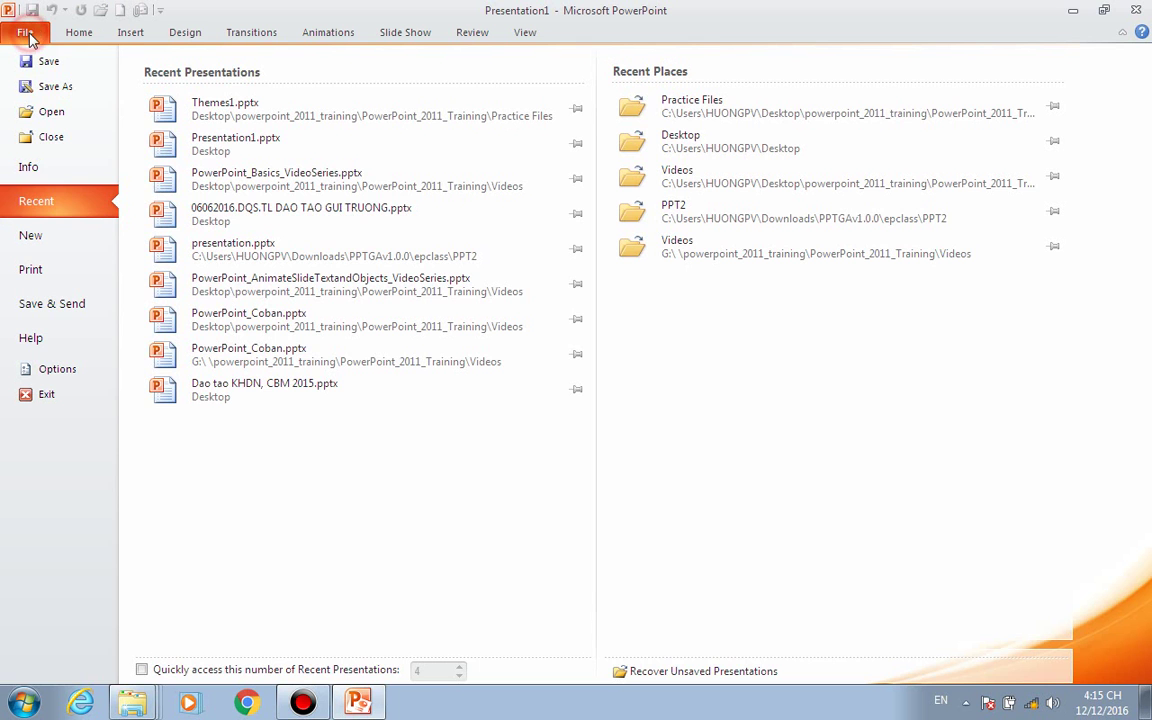
pyautogui.click(44, 268)
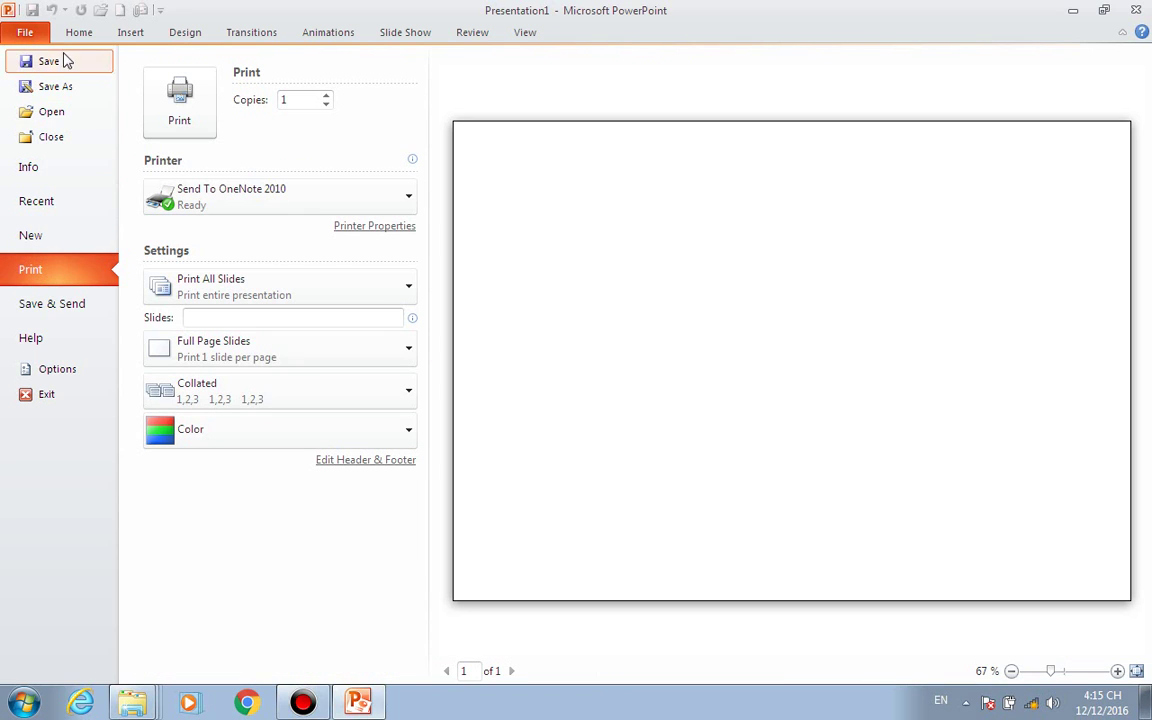
pyautogui.click(37, 37)
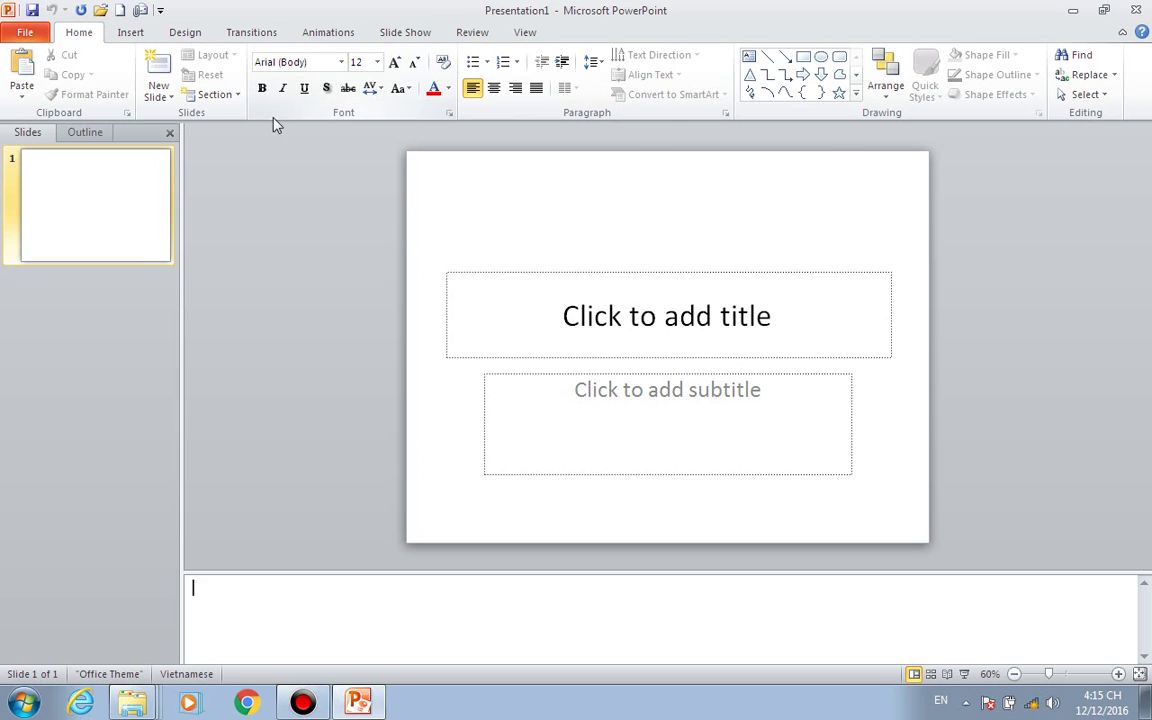
pyautogui.click(124, 35)
pyautogui.click(184, 33)
pyautogui.click(249, 32)
pyautogui.click(330, 32)
pyautogui.click(420, 33)
pyautogui.click(471, 32)
pyautogui.click(526, 32)
pyautogui.click(478, 32)
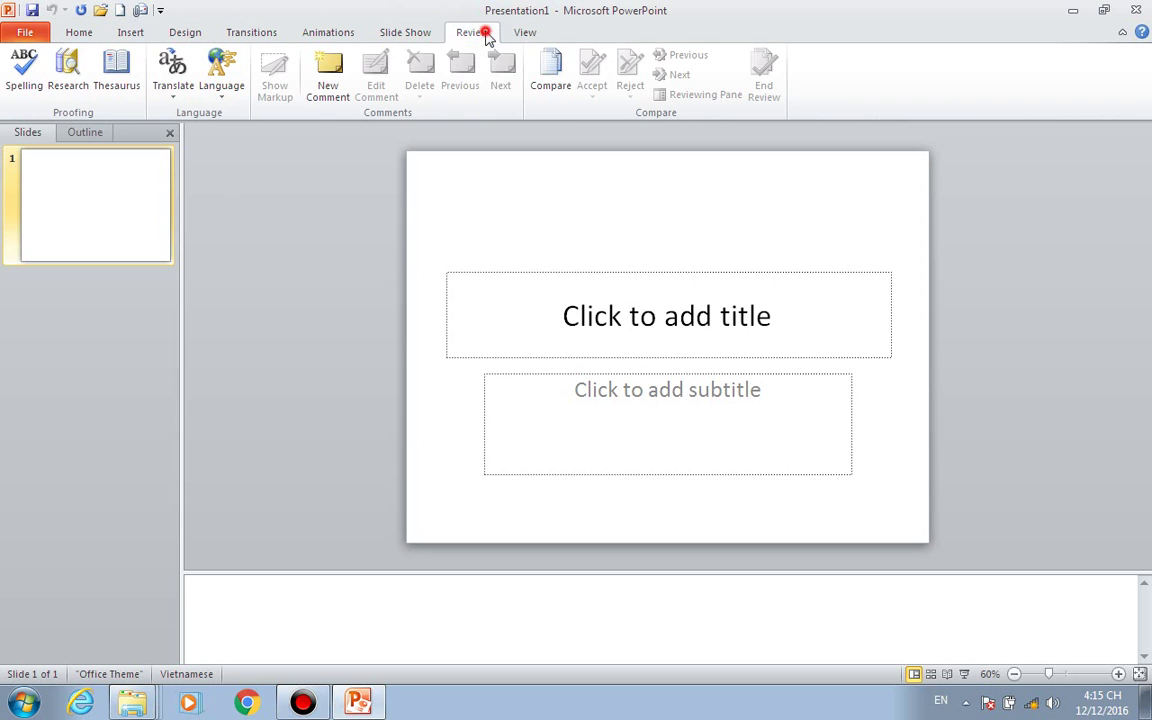
pyautogui.click(410, 34)
pyautogui.click(330, 32)
pyautogui.click(250, 32)
pyautogui.click(187, 32)
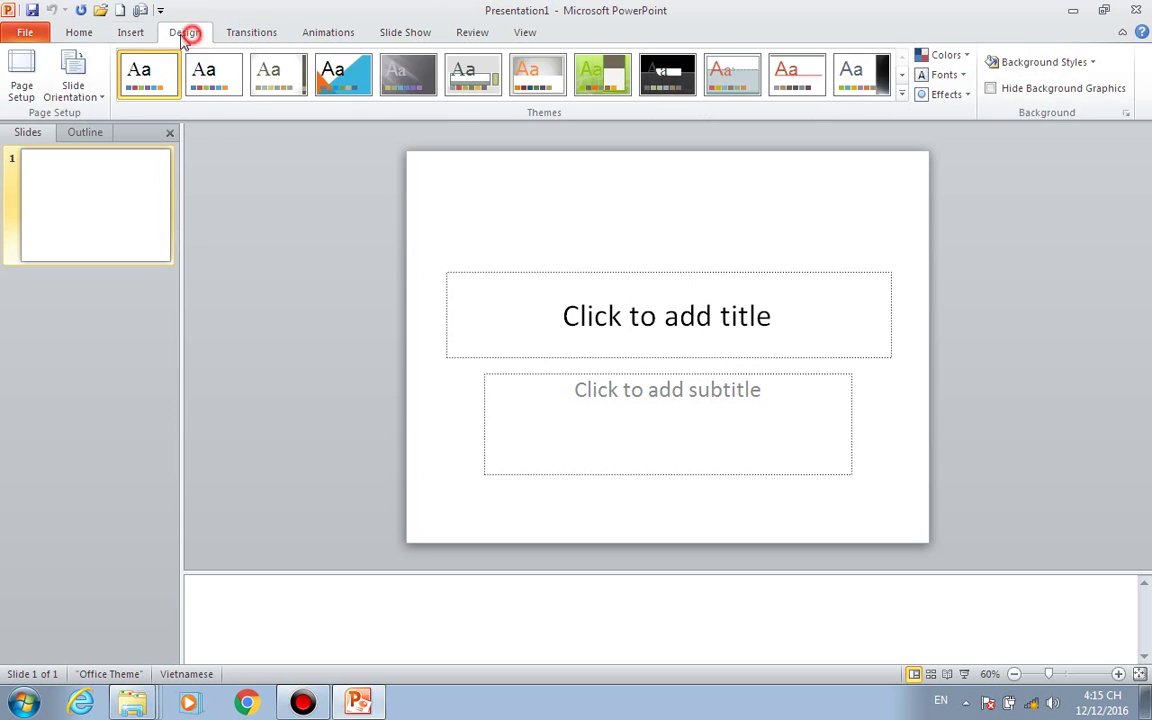
pyautogui.click(137, 33)
pyautogui.click(82, 33)
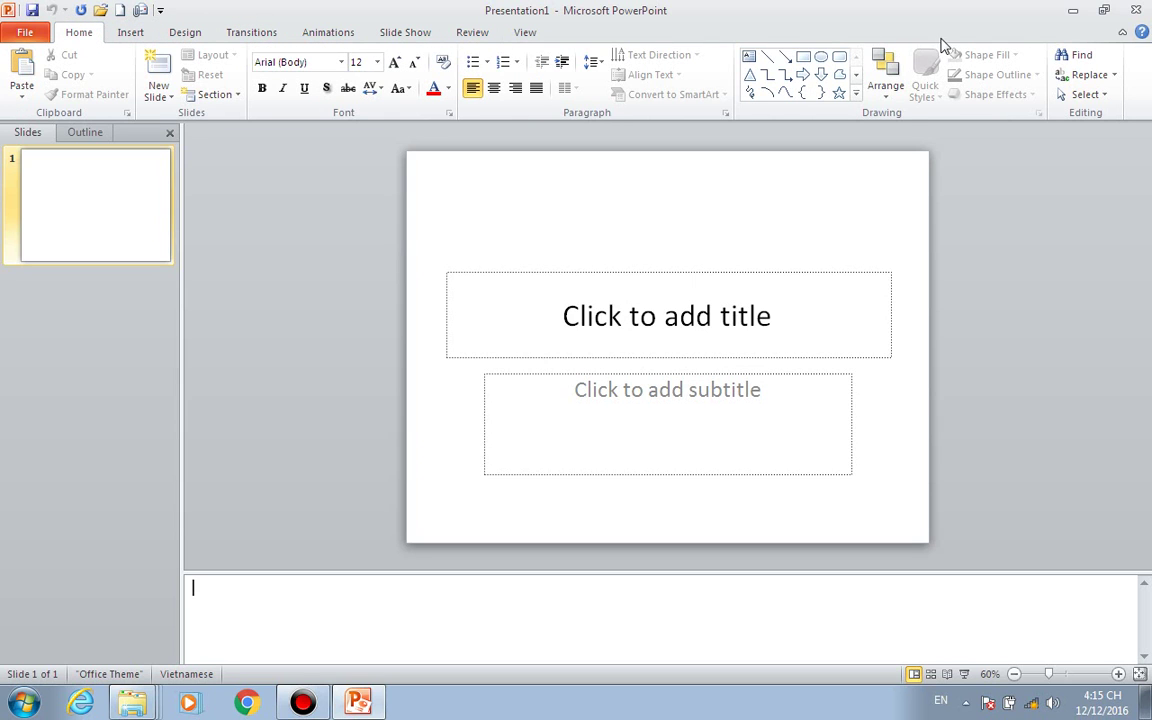
pyautogui.click(1122, 34)
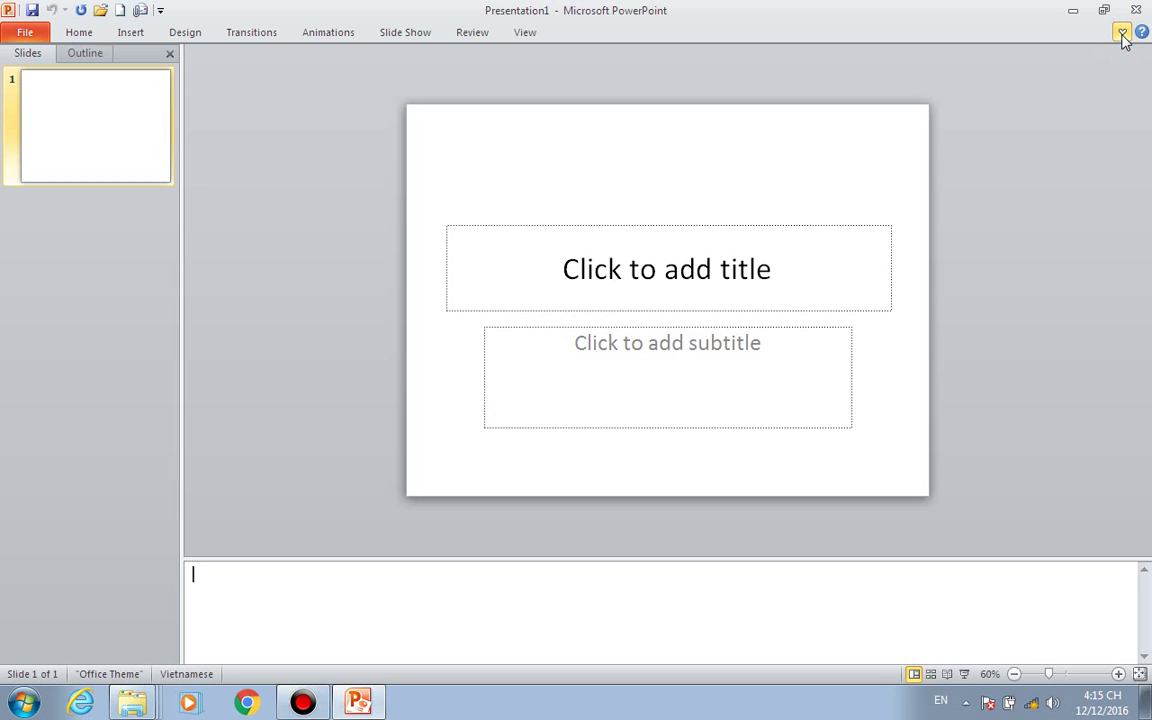
pyautogui.click(1122, 34)
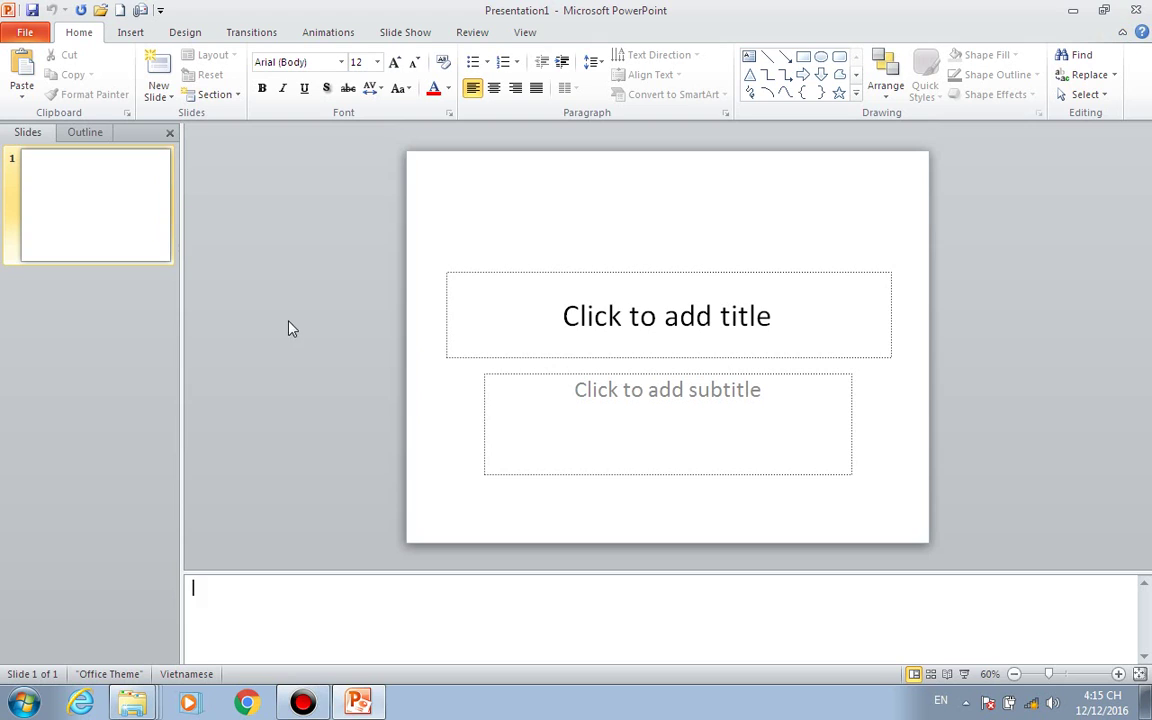
# Step: Give the first slide the title '1'
pyautogui.click(679, 313)
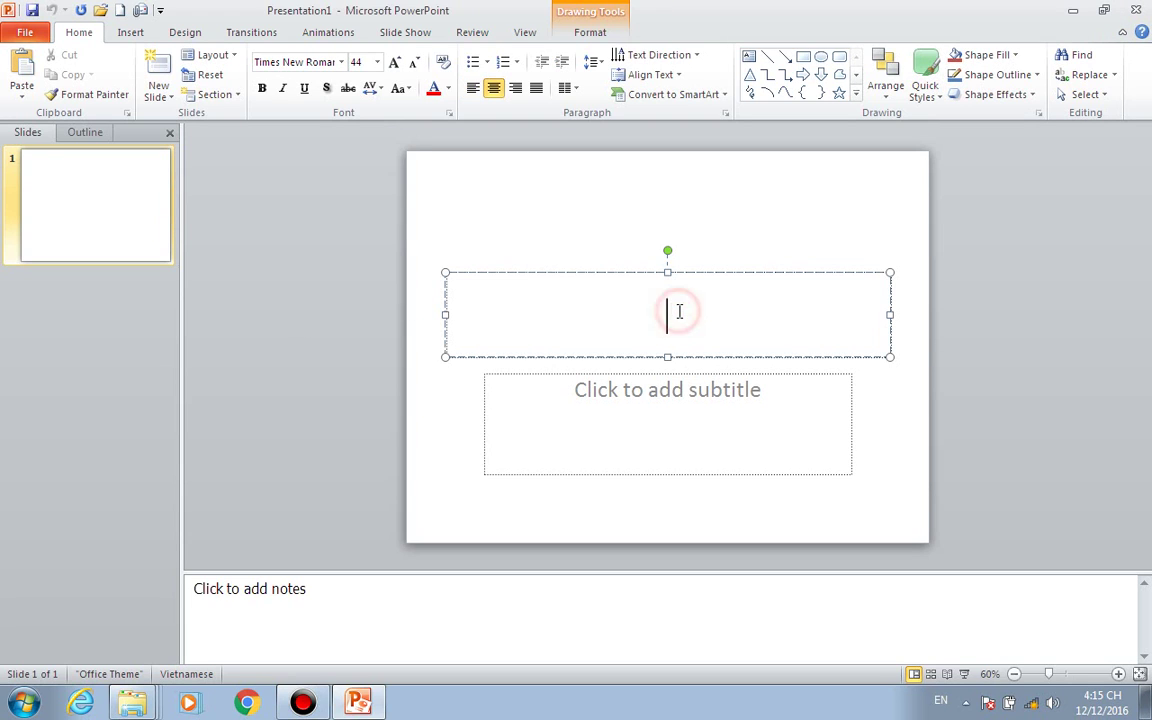
pyautogui.write('1')
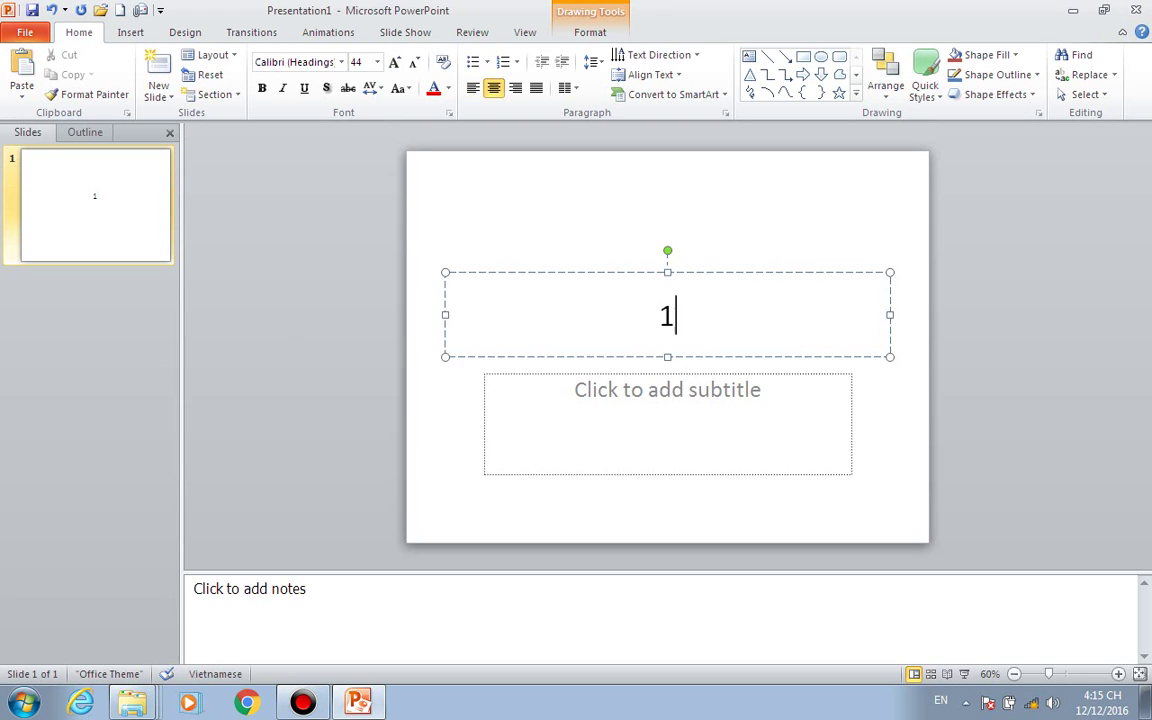
pyautogui.click(288, 311)
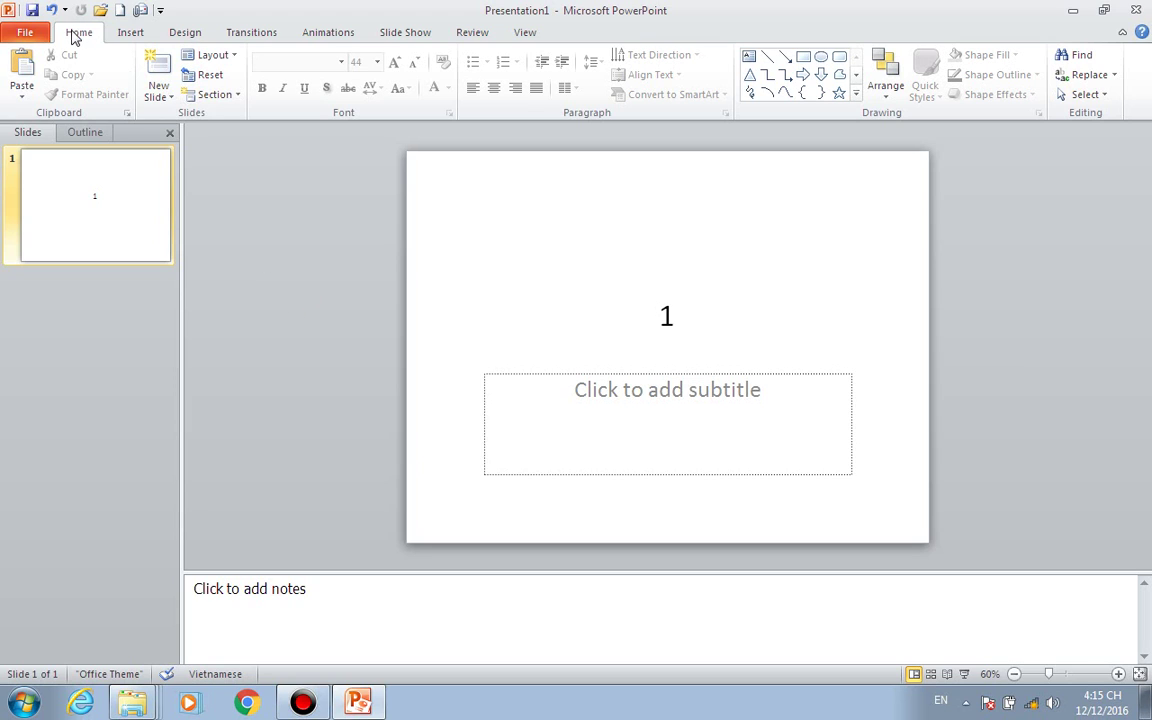
# Step: Add a new slide 2 after slide 1 and title it '2'
pyautogui.click(160, 68)
pyautogui.click(96, 318)
pyautogui.click(712, 203)
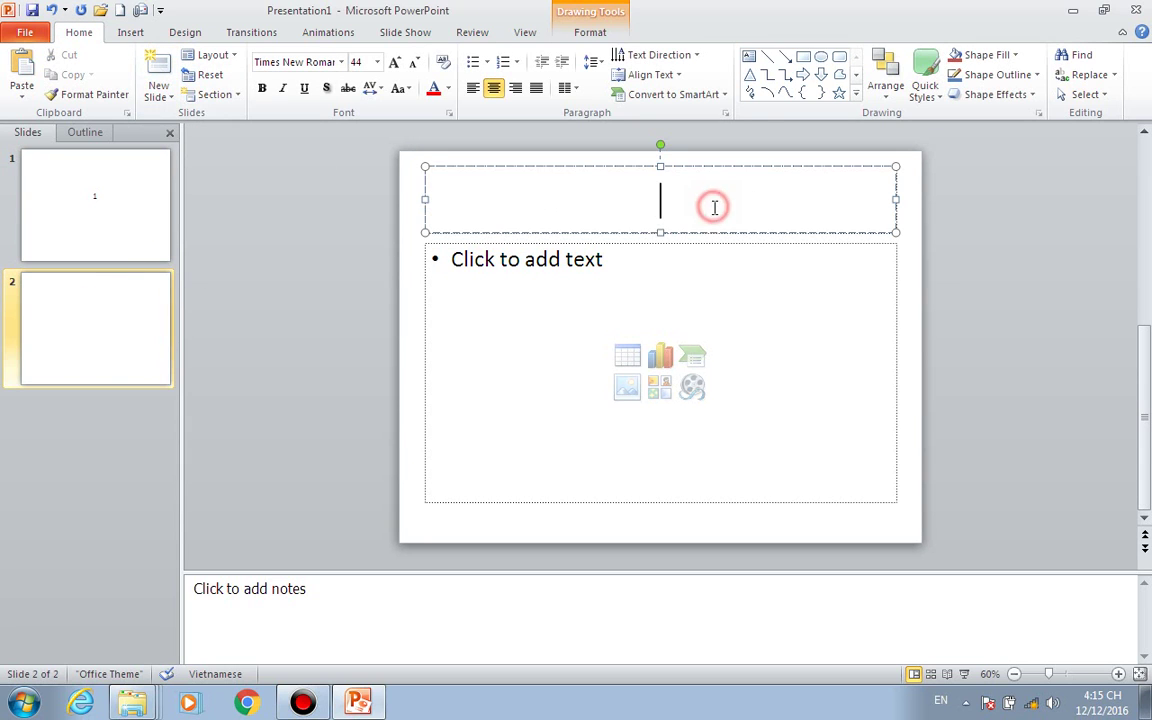
pyautogui.write('2')
pyautogui.click(249, 349)
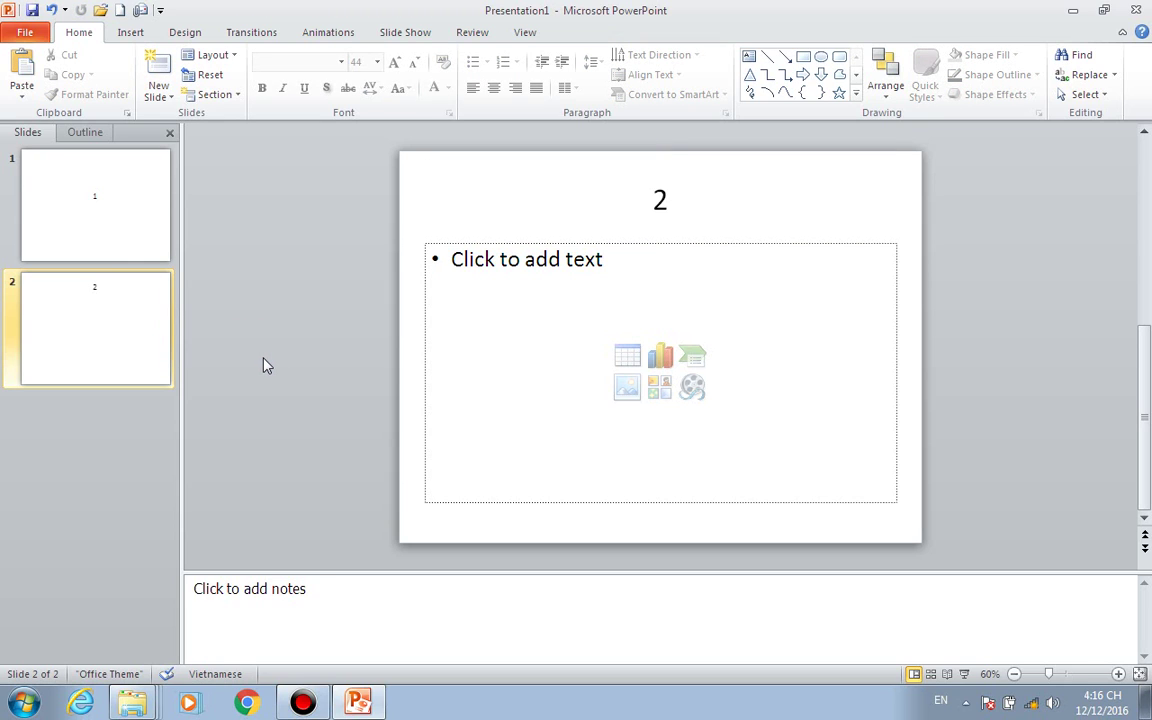
# Step: Insert a new slide after slide 2 via its thumbnail menu and title it '3'
pyautogui.rightClick(89, 332)
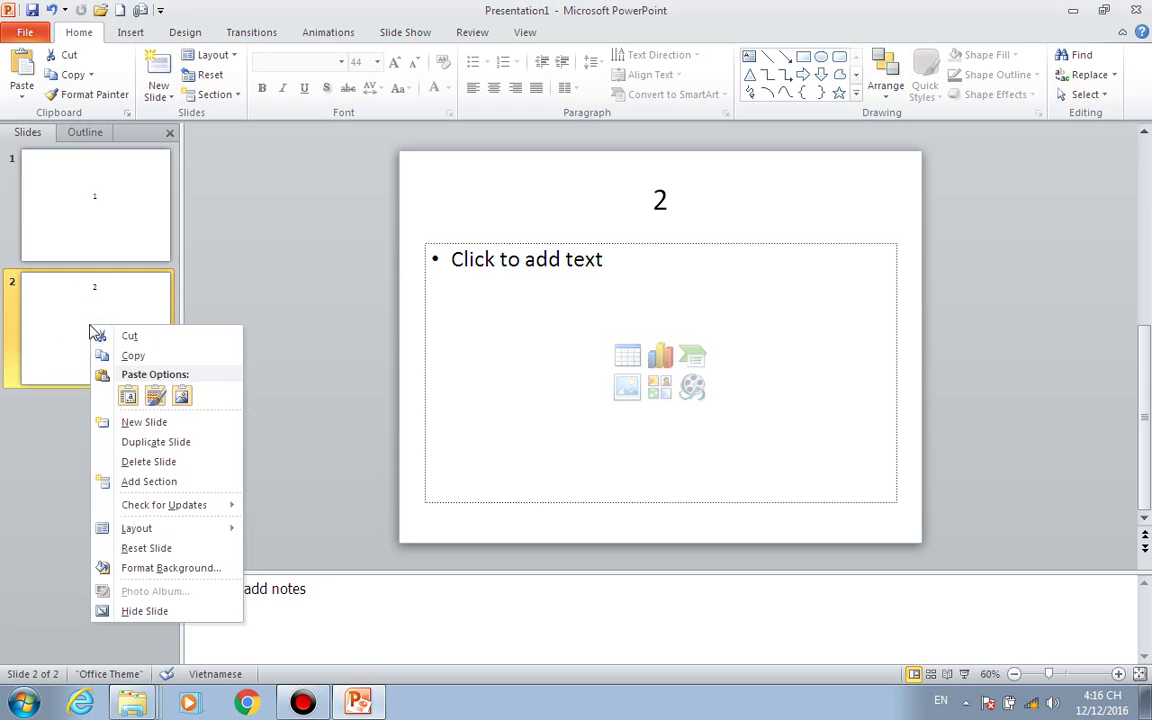
pyautogui.click(144, 422)
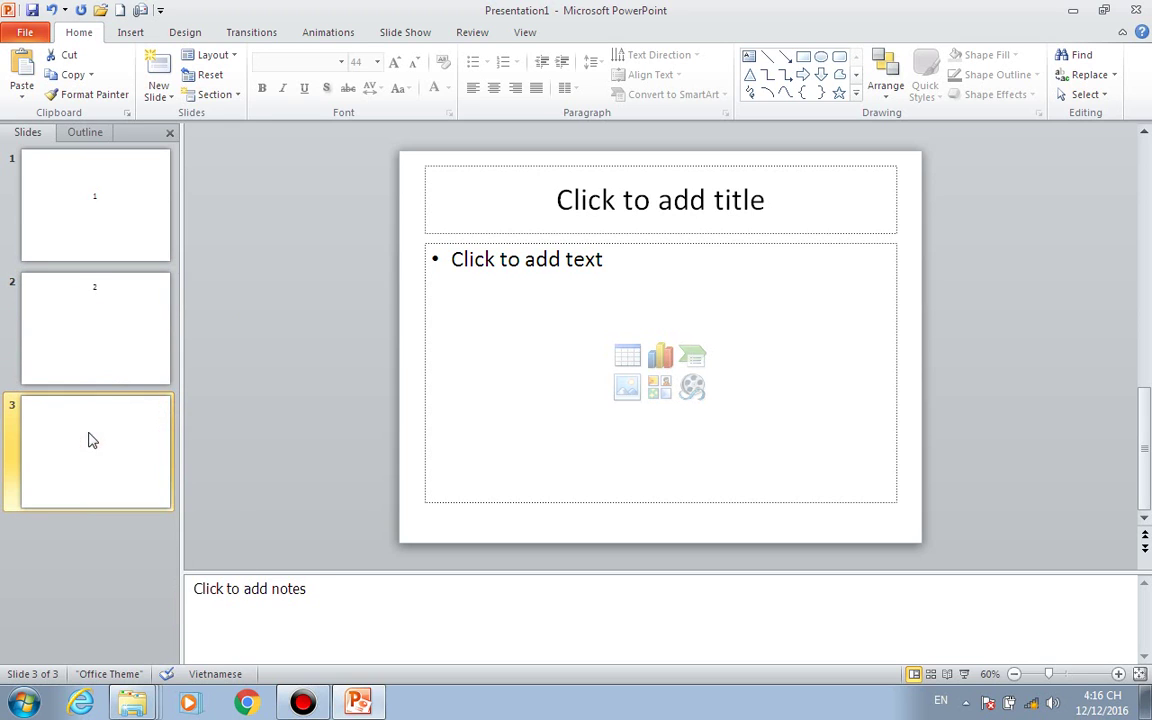
pyautogui.click(630, 198)
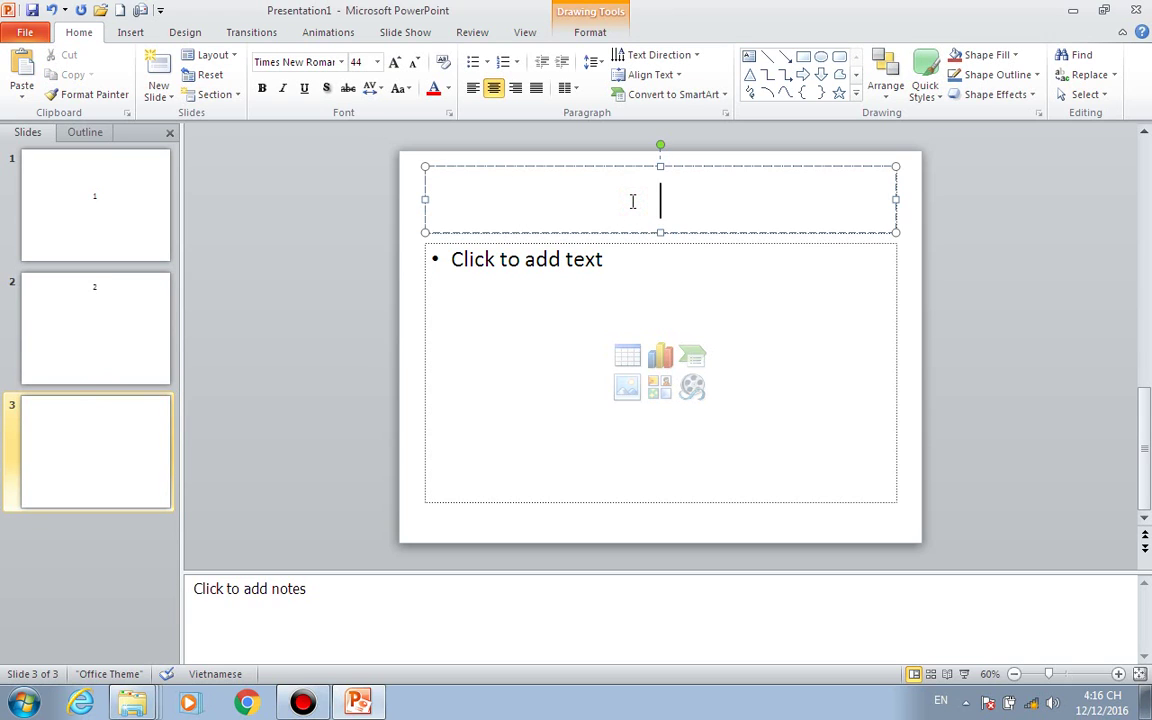
pyautogui.write('3')
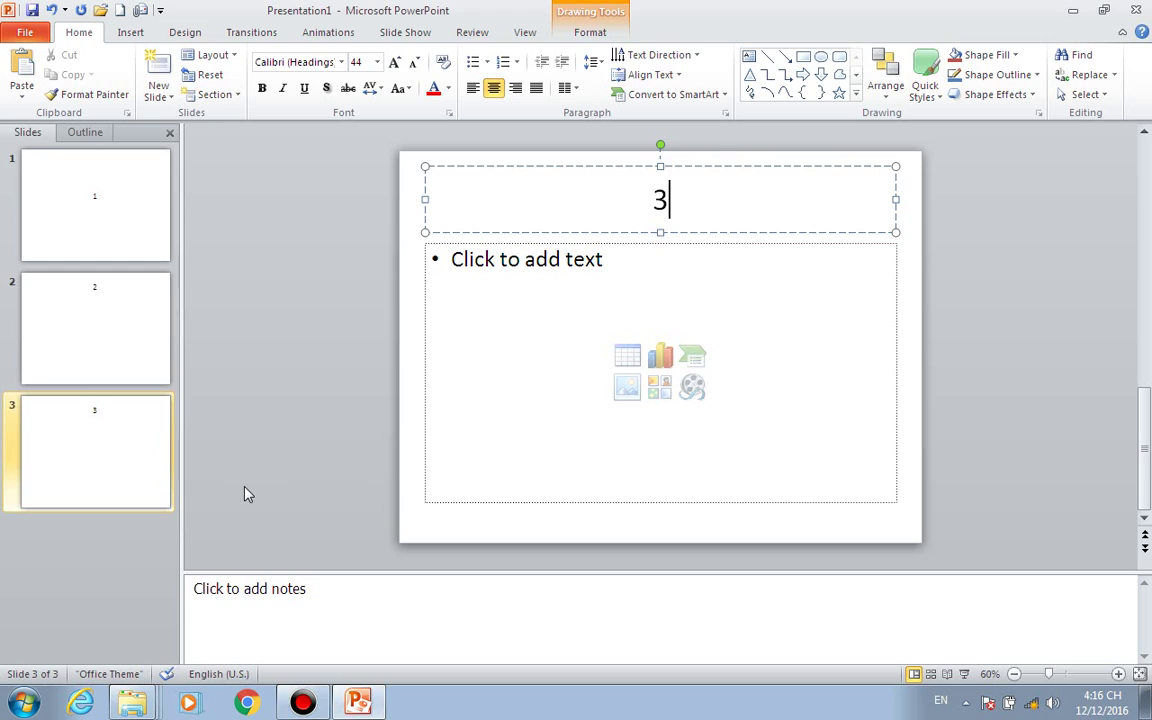
# Step: Duplicate slide 3 and change the copy's title from '3' to '4'
pyautogui.rightClick(109, 447)
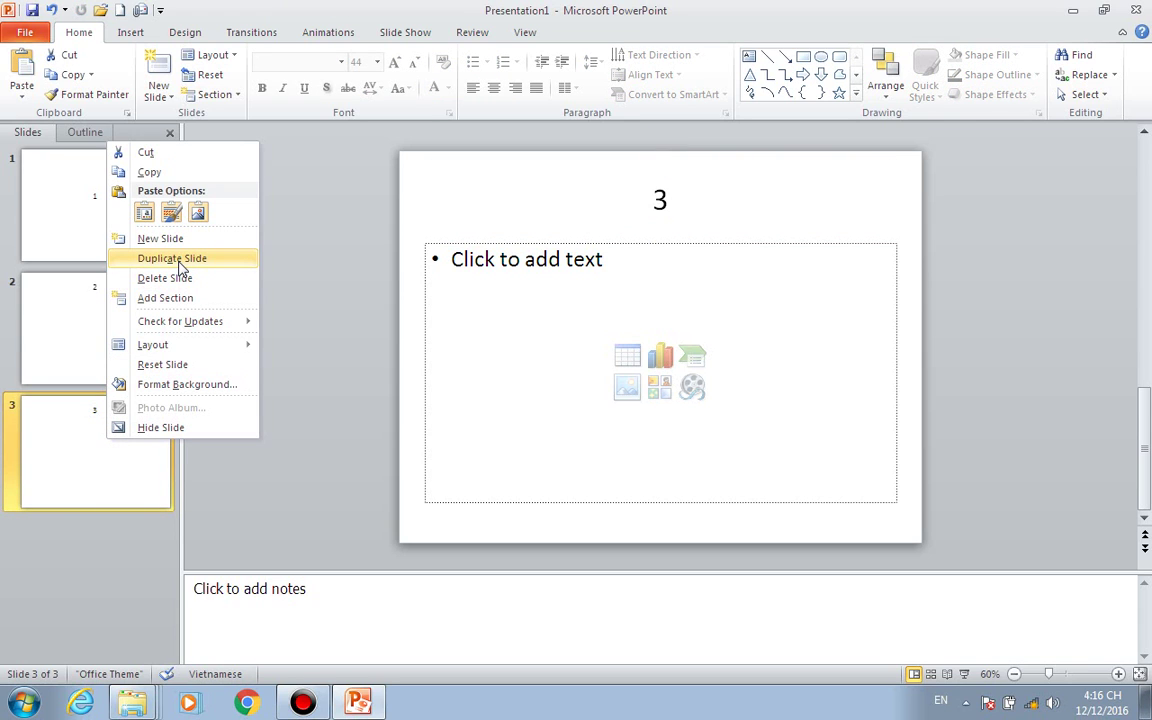
pyautogui.click(178, 258)
pyautogui.click(104, 563)
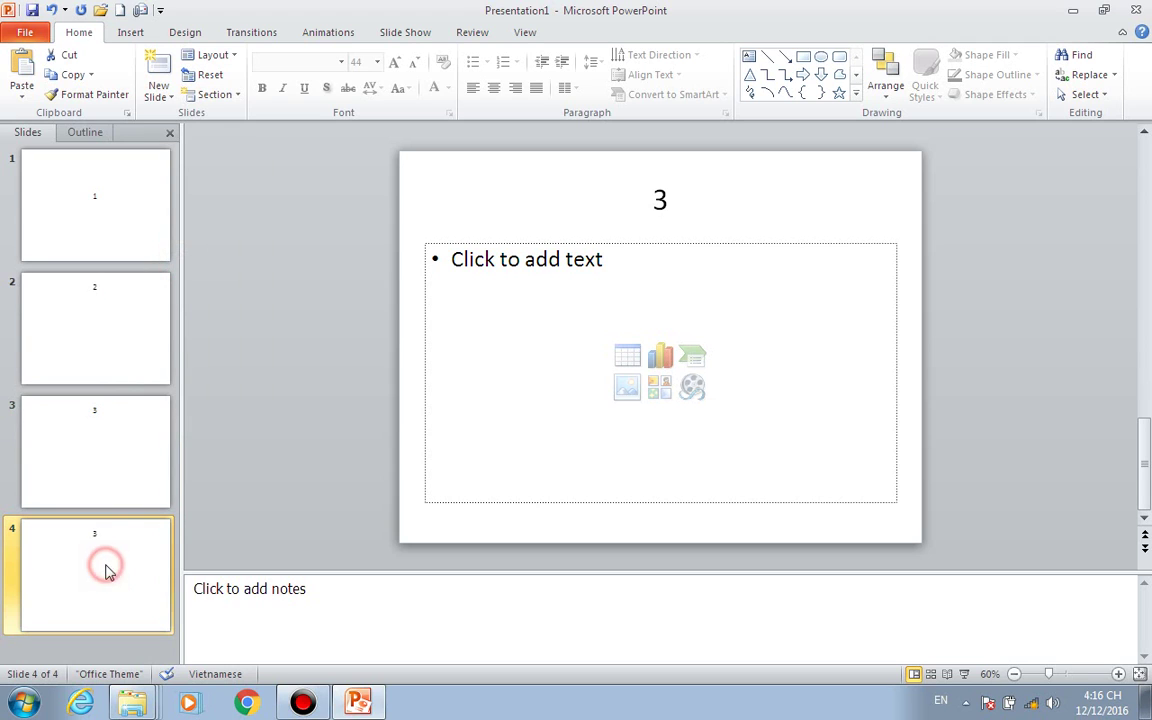
pyautogui.click(113, 457)
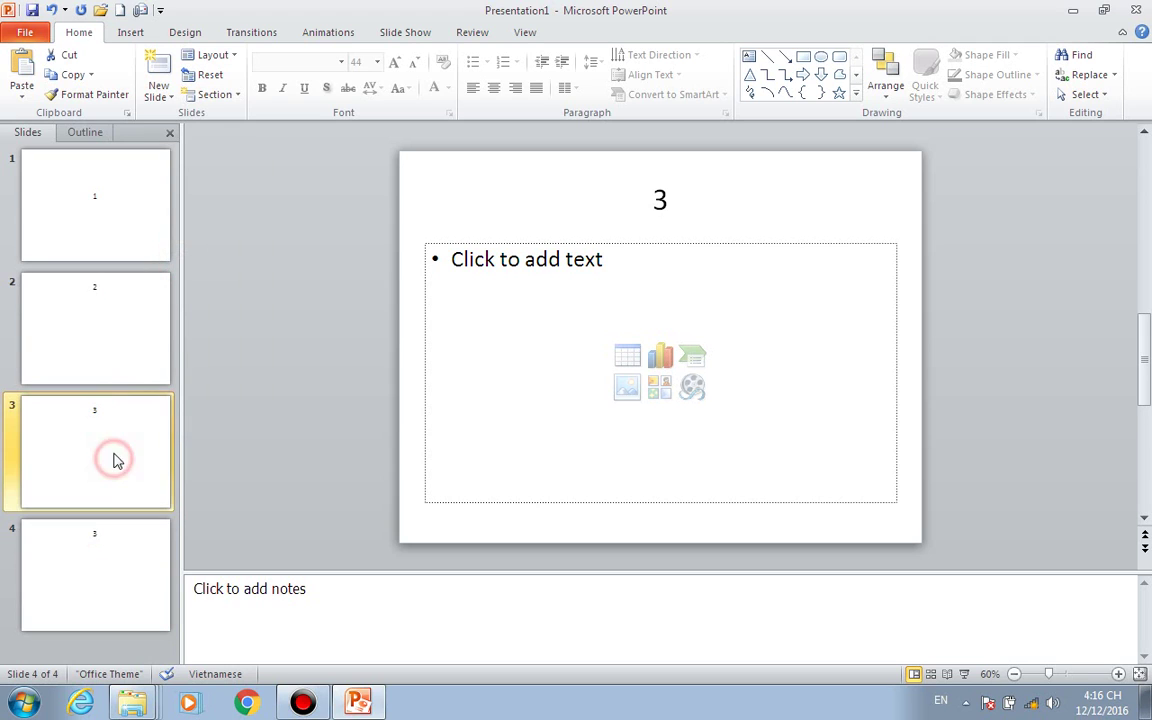
pyautogui.click(107, 551)
pyautogui.click(666, 199)
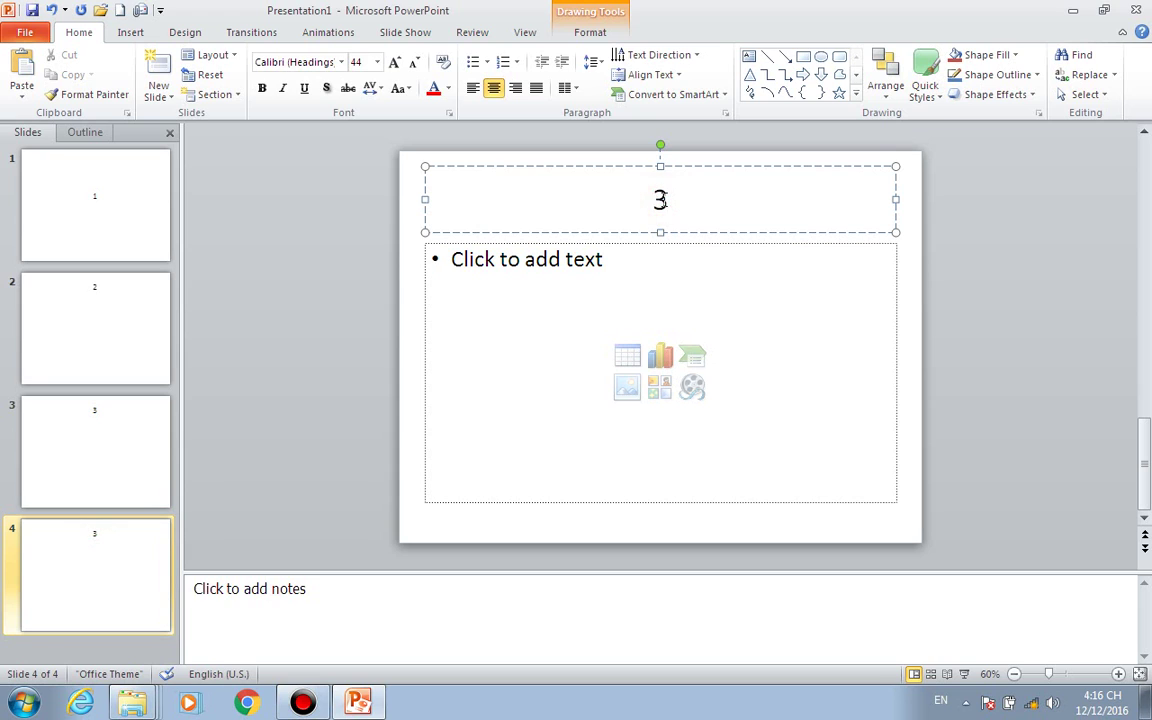
pyautogui.press('BackSpace')
pyautogui.write('4')
pyautogui.click(274, 387)
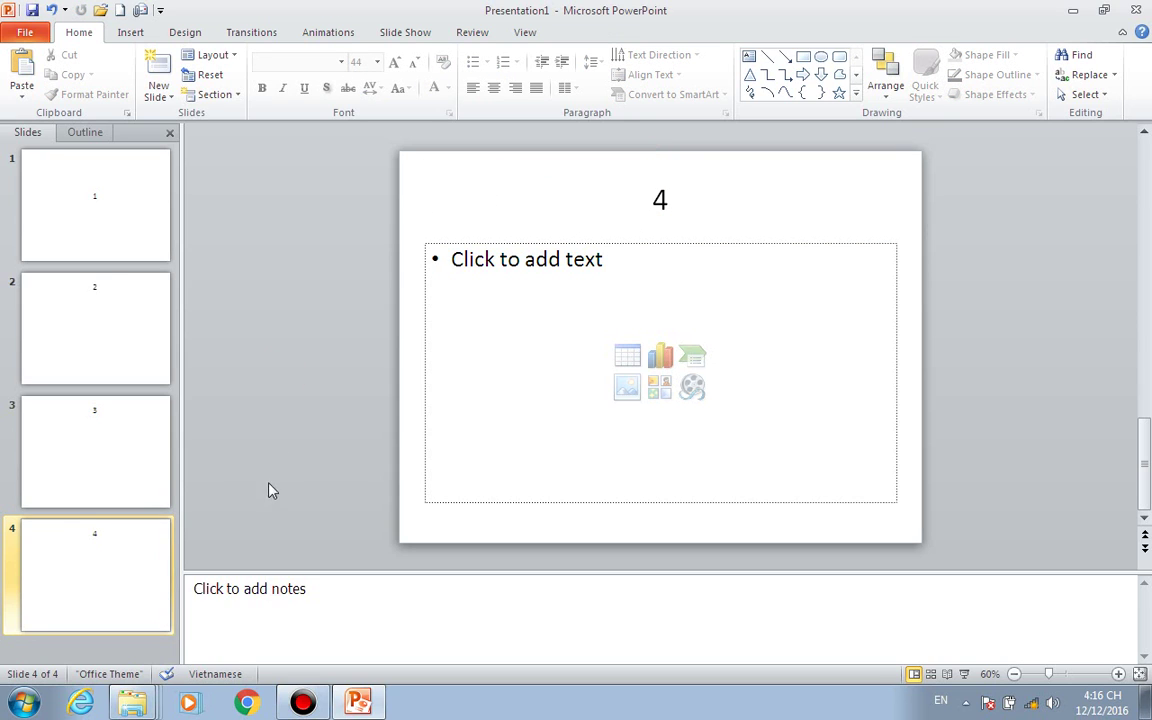
# Step: Delete slide 4 via its thumbnail menu, then select slide 1
pyautogui.rightClick(90, 565)
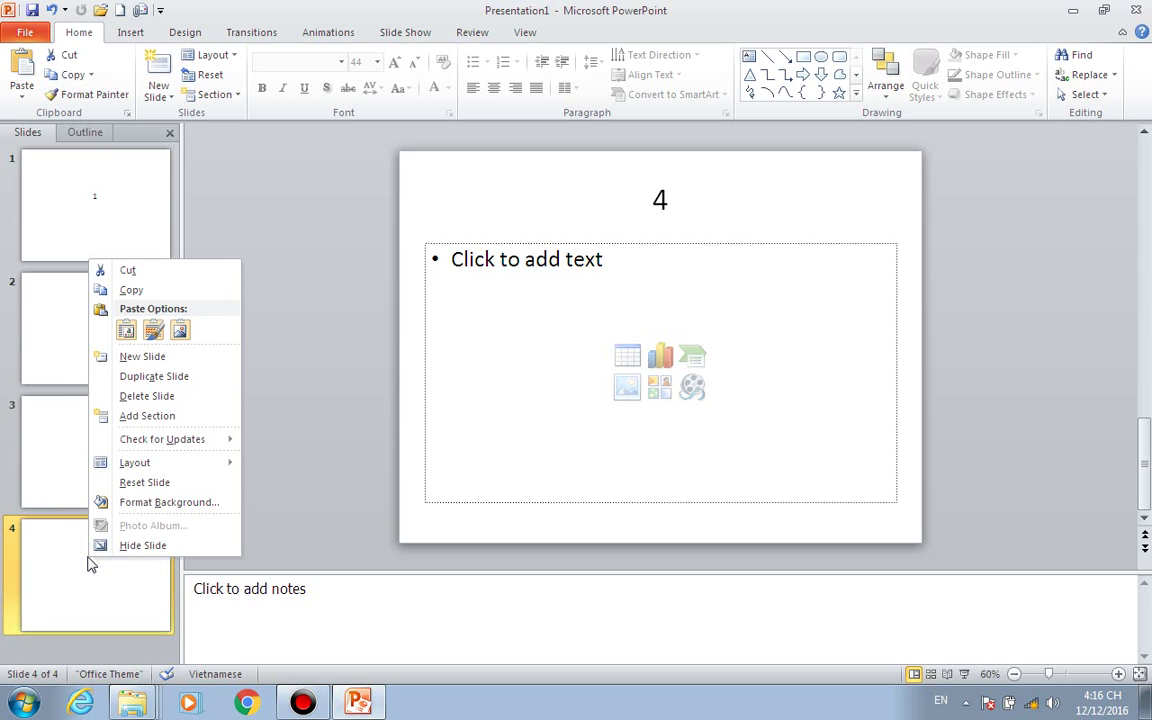
pyautogui.click(155, 398)
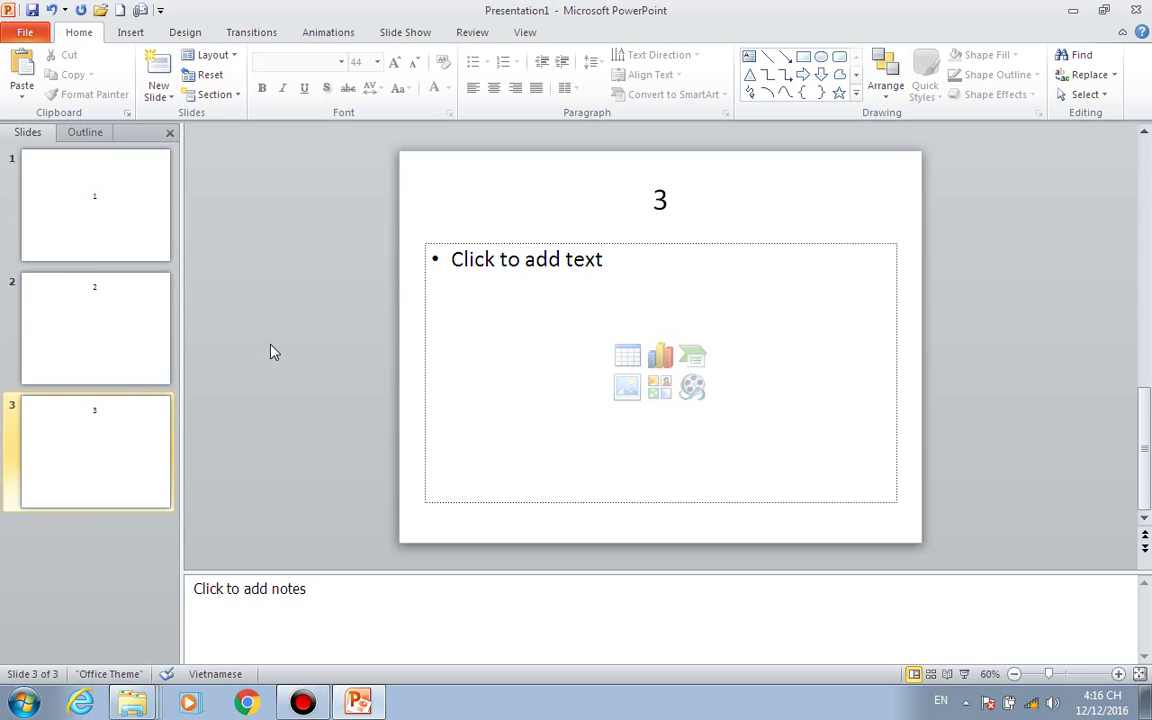
pyautogui.click(114, 206)
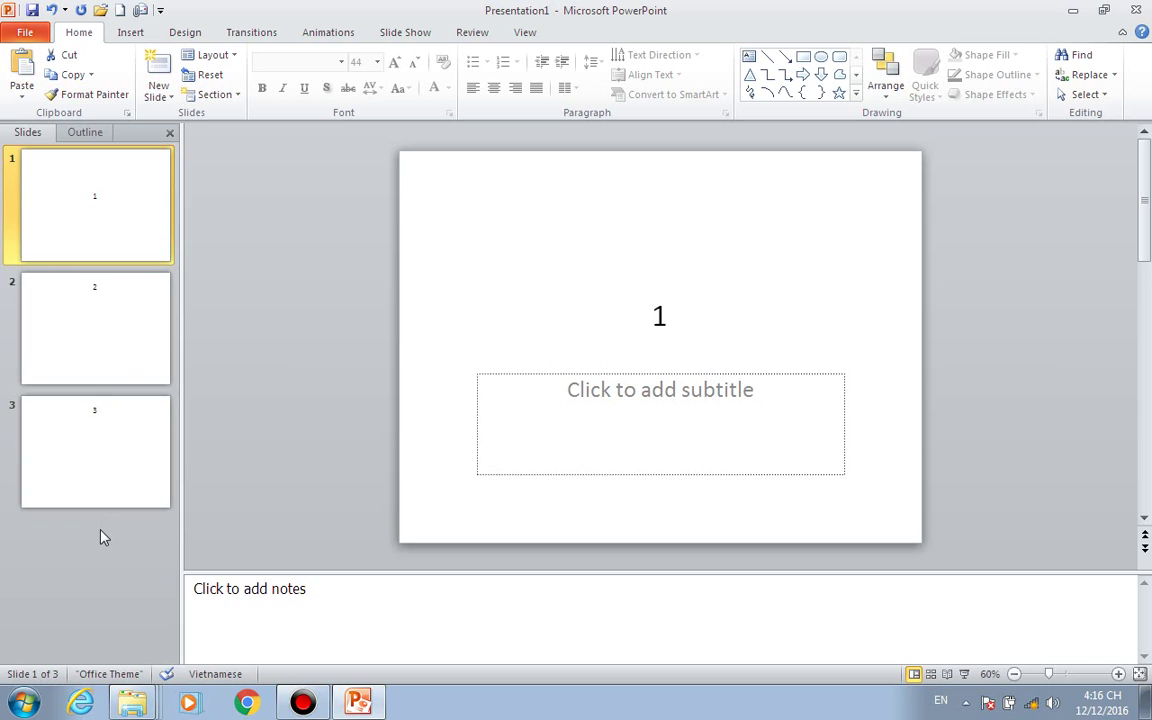
# Step: Drag slide 1 below slide 3 and check the new order 2, 3, 1
pyautogui.moveTo(95, 213)
pyautogui.mouseDown()
pyautogui.moveTo(90, 203)
pyautogui.moveTo(94, 525)
pyautogui.mouseUp()
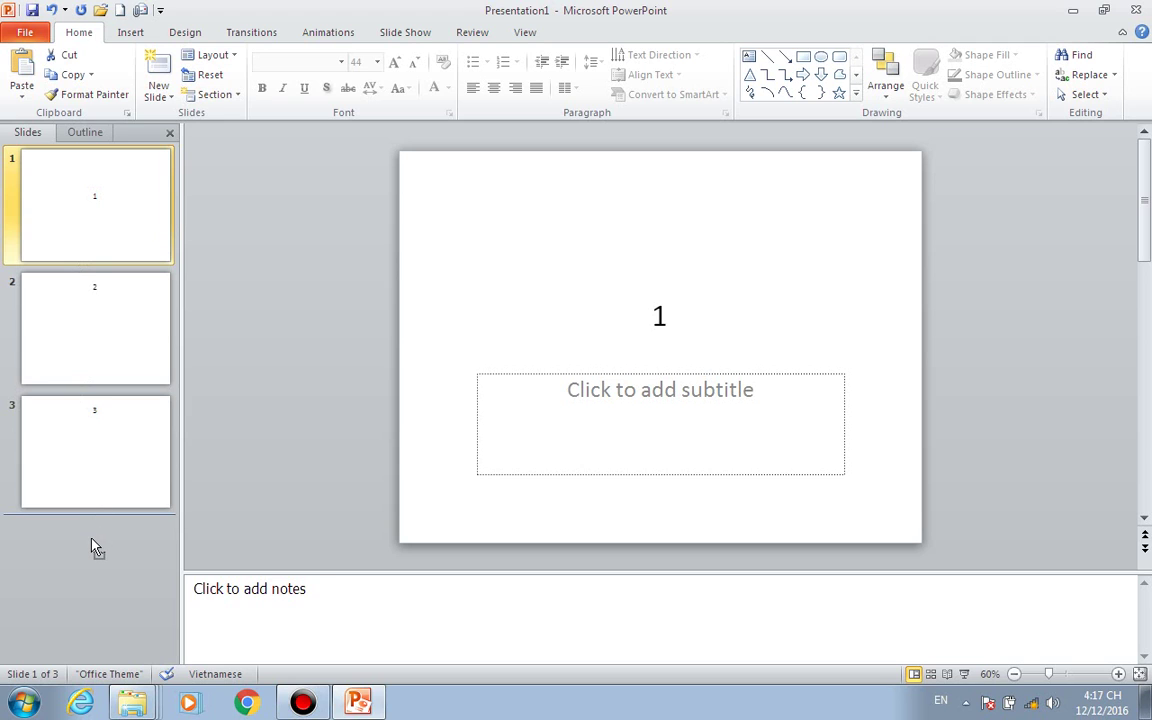
pyautogui.moveTo(91, 546); pyautogui.dragTo(91, 546)
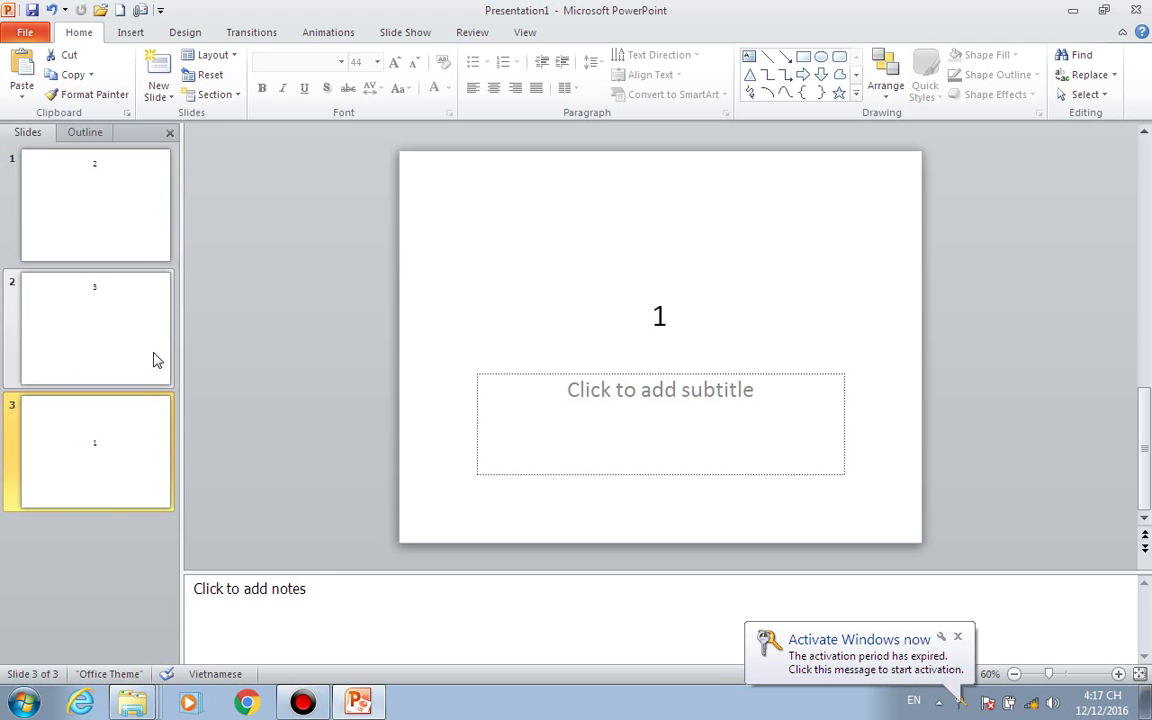
pyautogui.click(98, 164)
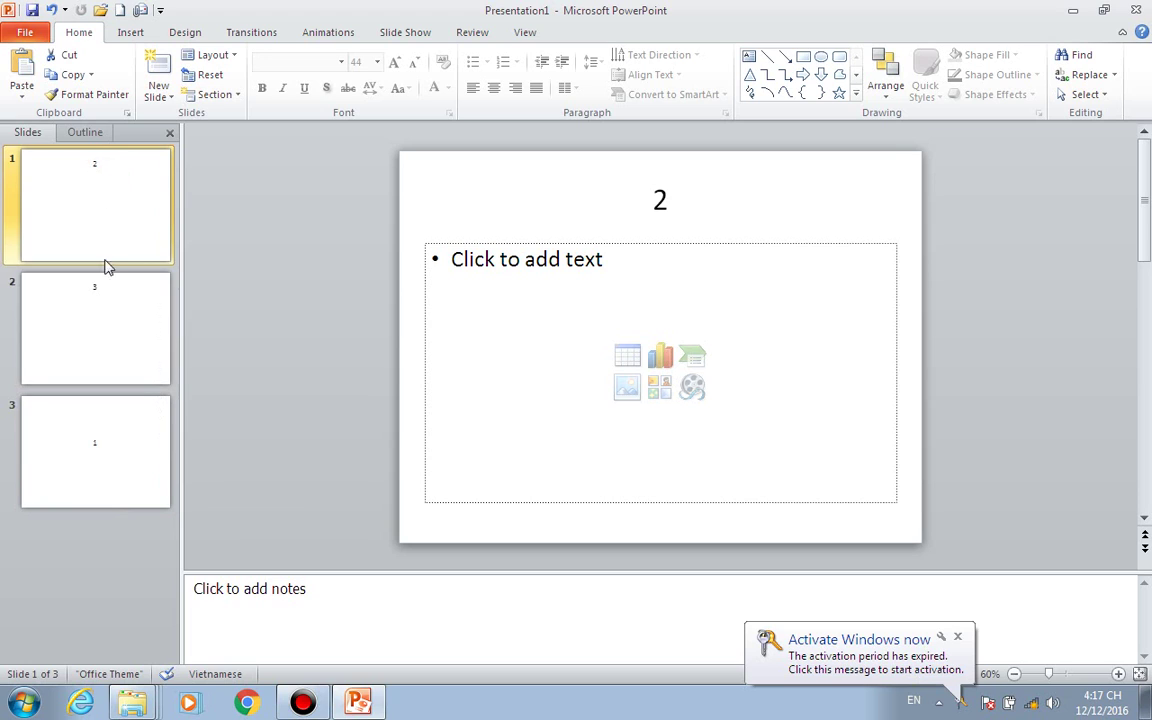
pyautogui.click(103, 321)
pyautogui.click(105, 440)
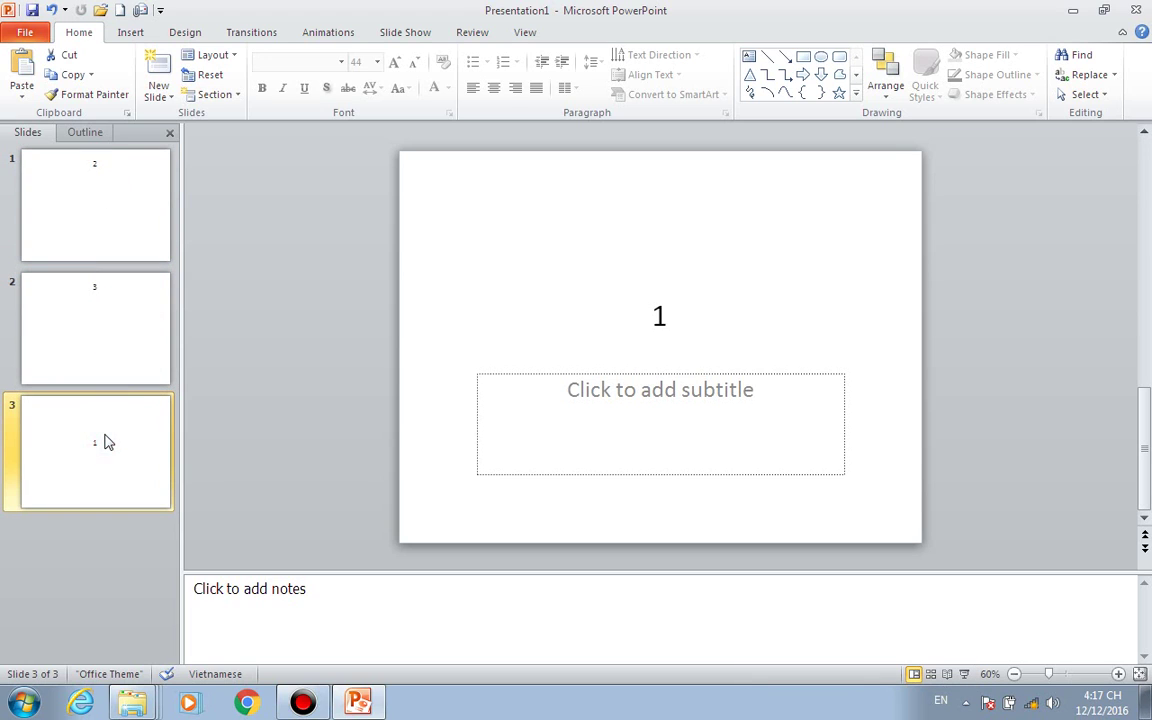
pyautogui.click(270, 345)
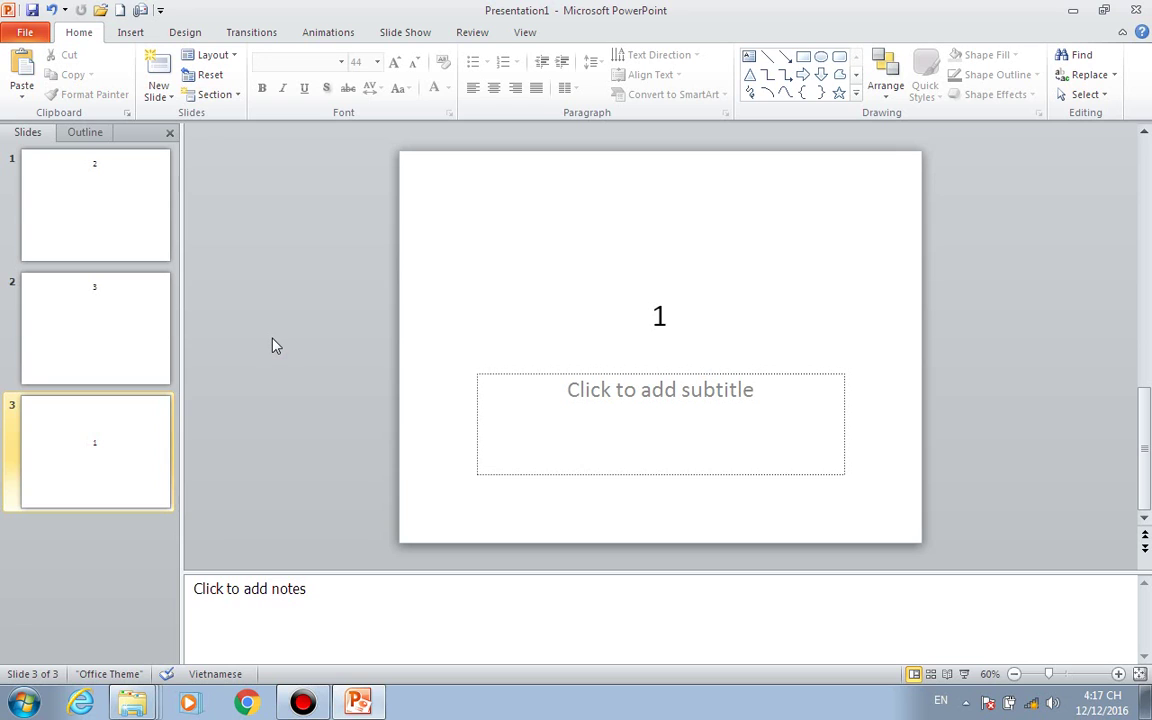
# Step: Show the Insert ribbon, then switch to the Transitions ribbon's options
pyautogui.click(129, 32)
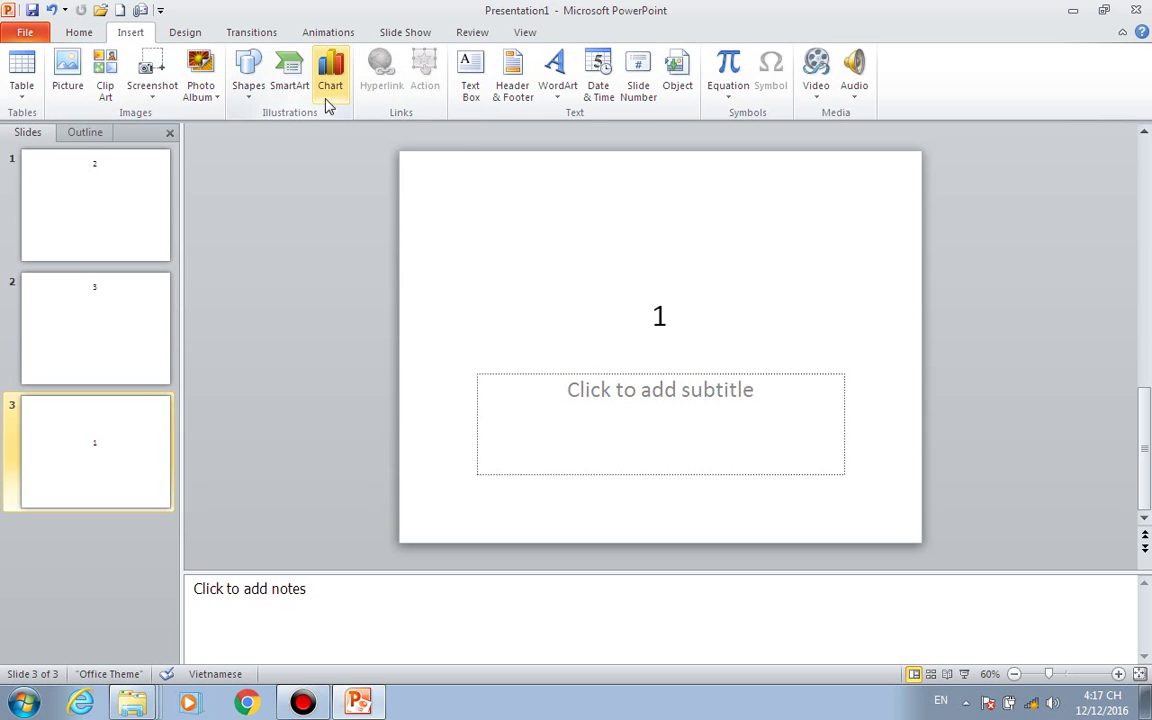
pyautogui.click(255, 32)
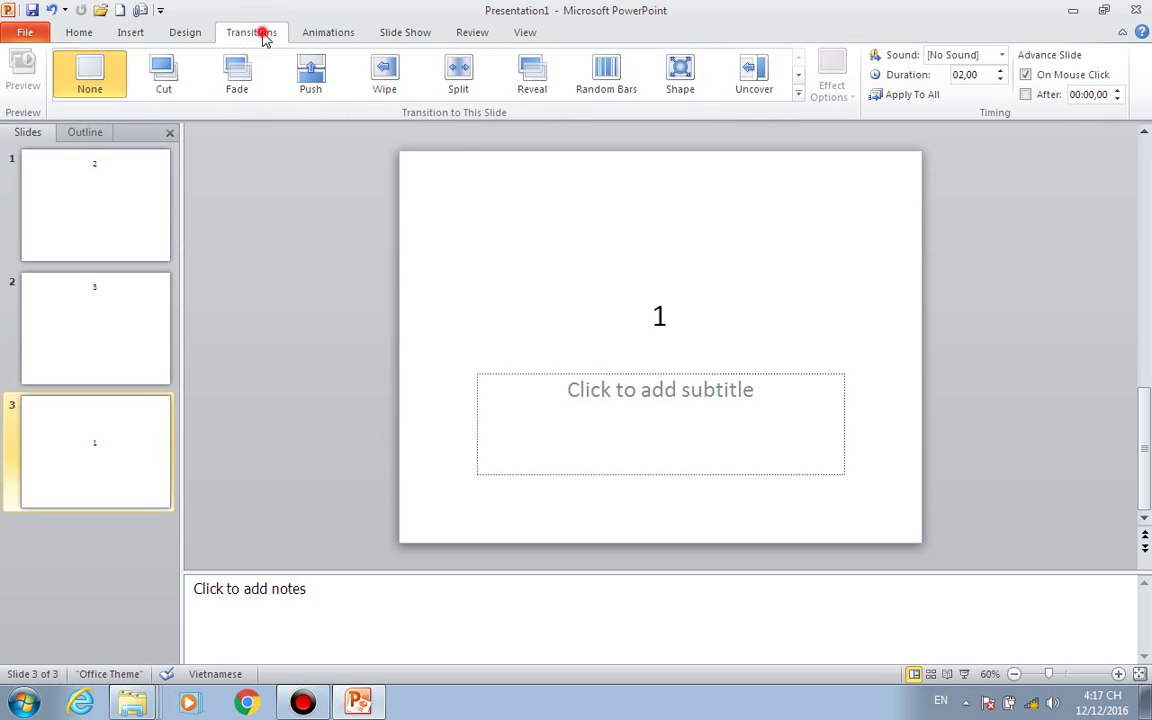